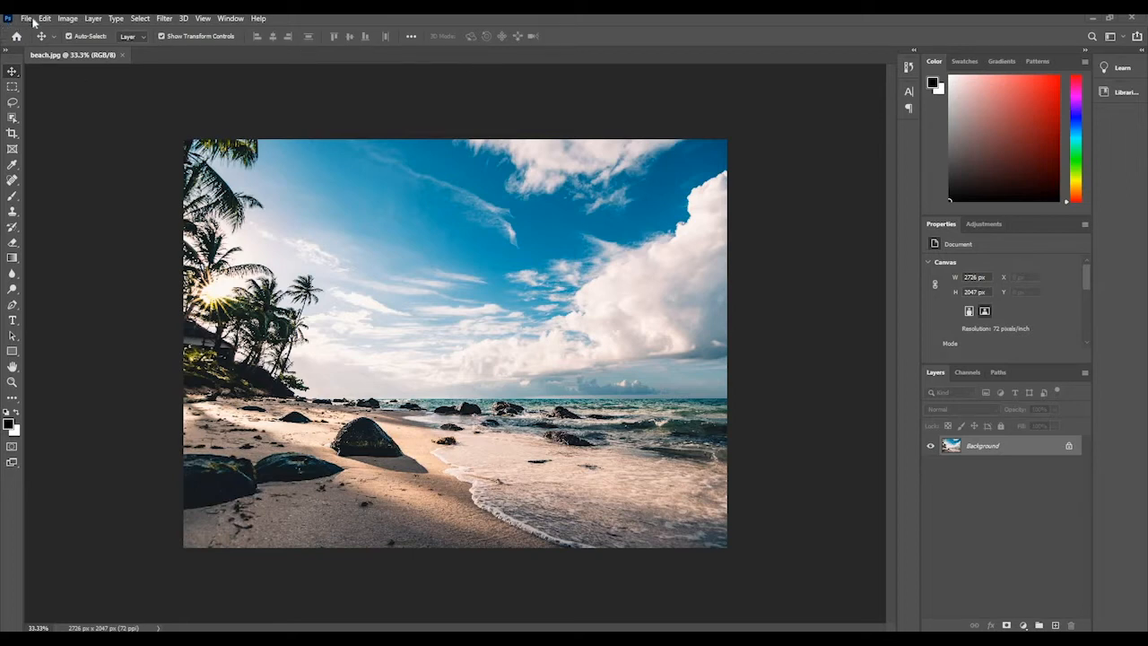
{"action": "left_click", "coordinate": [225, 18]}
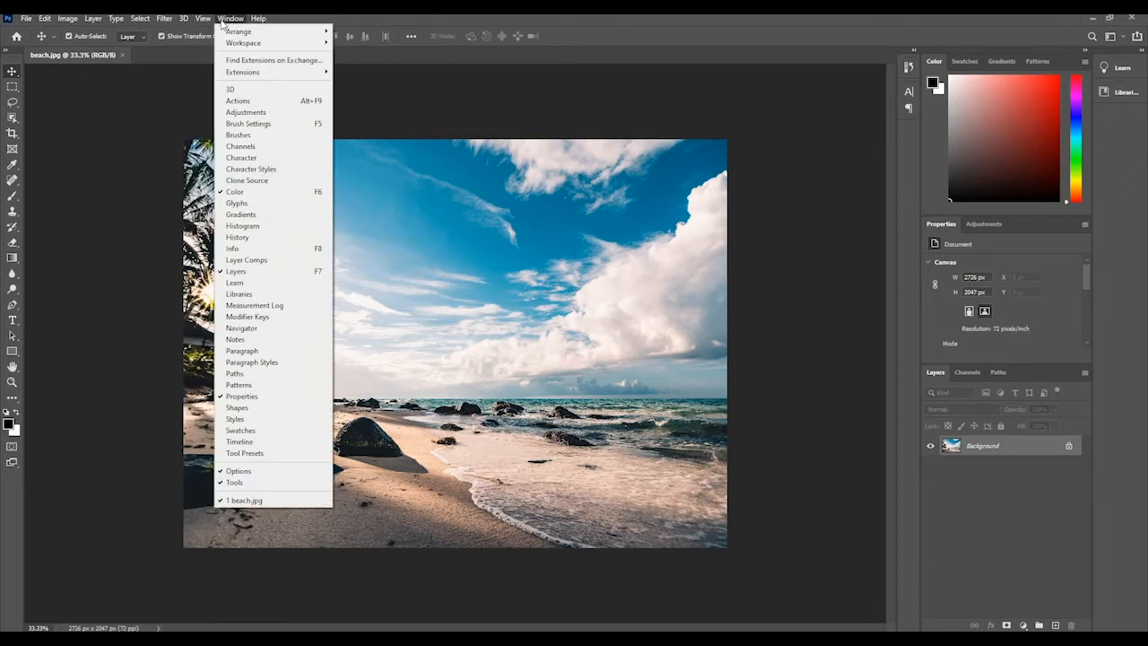
{"action": "left_click", "coordinate": [224, 18]}
{"action": "left_click", "coordinate": [204, 18]}
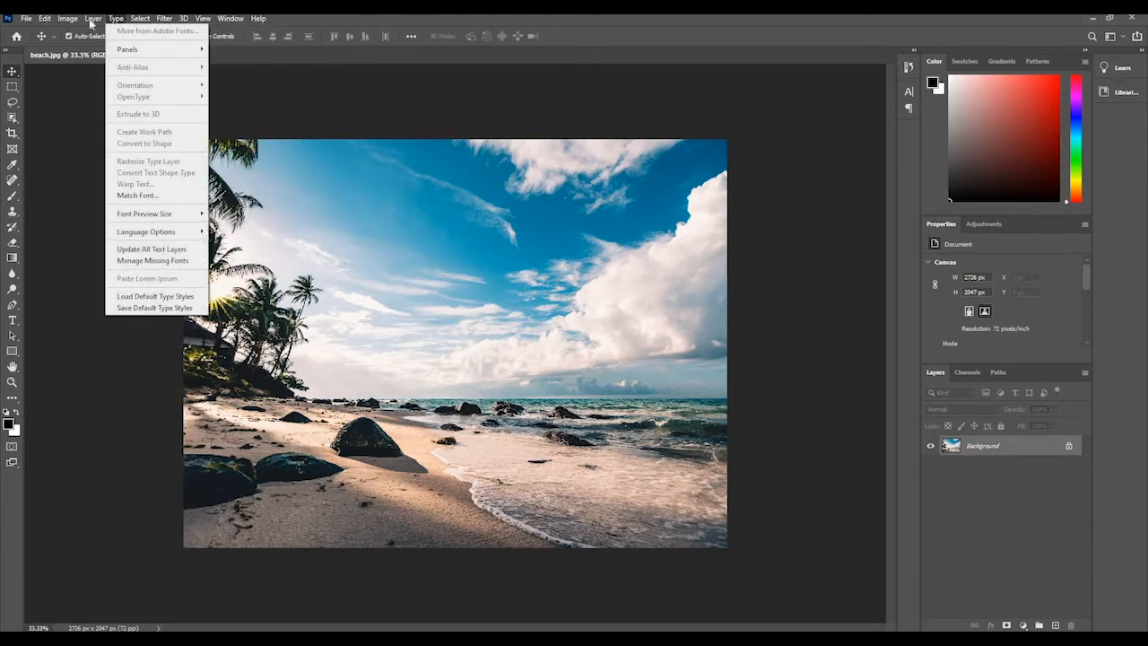
{"action": "mouse_move", "coordinate": [92, 18]}
{"action": "left_click", "coordinate": [305, 25]}
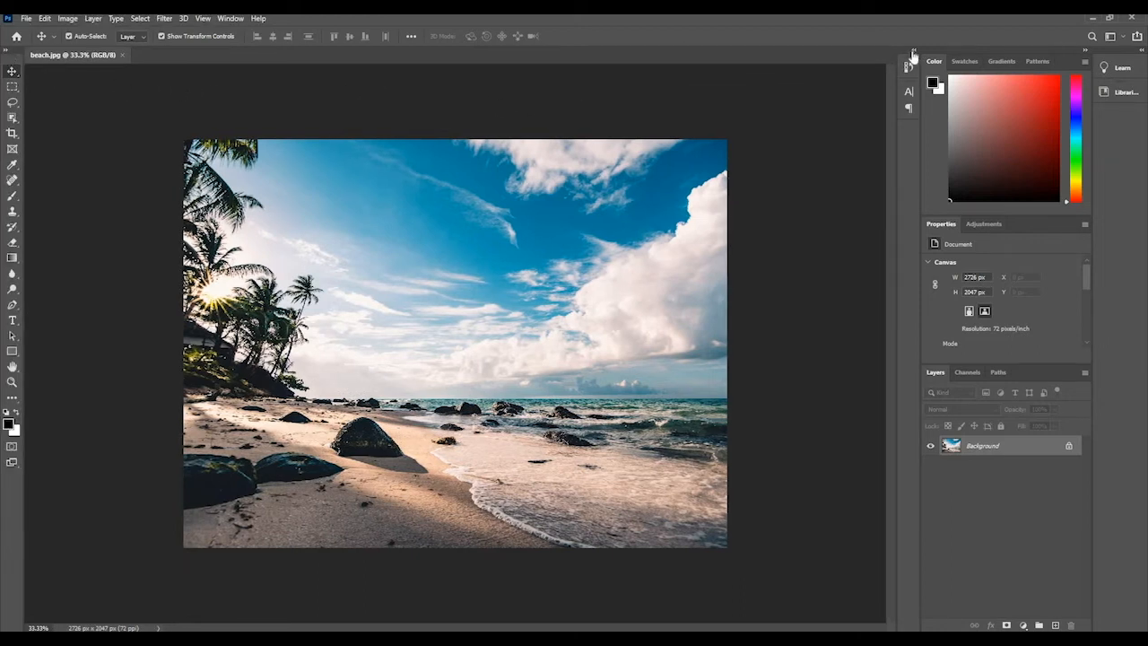
Step: Expand and collapse each of the docked panel groups, including the Learn and Libraries group, to view their contents
{"action": "left_click", "coordinate": [913, 53]}
{"action": "left_click", "coordinate": [913, 53]}
{"action": "left_click", "coordinate": [1085, 52]}
{"action": "left_click", "coordinate": [1085, 52]}
{"action": "left_click", "coordinate": [1141, 51]}
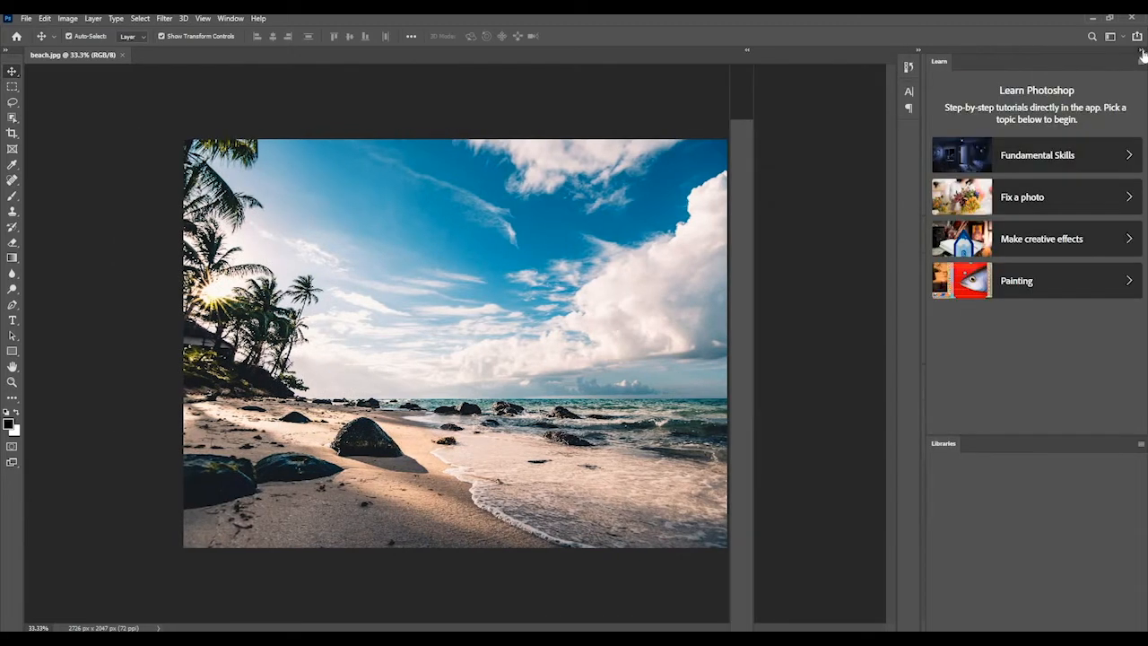
{"action": "left_click", "coordinate": [1142, 51]}
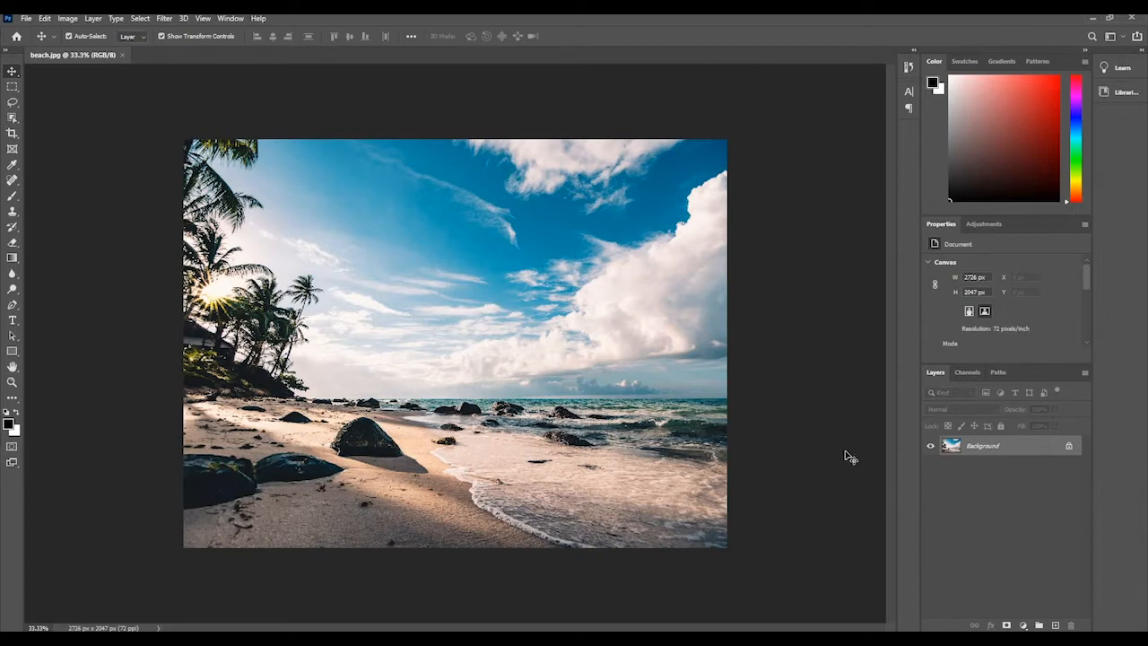
Step: View the Channels and Paths of the beach image and return to the Layers view
{"action": "left_click", "coordinate": [967, 373]}
{"action": "left_click", "coordinate": [998, 372]}
{"action": "left_click", "coordinate": [936, 372]}
Step: Hide the Layers panel and show it again
{"action": "left_click", "coordinate": [238, 20]}
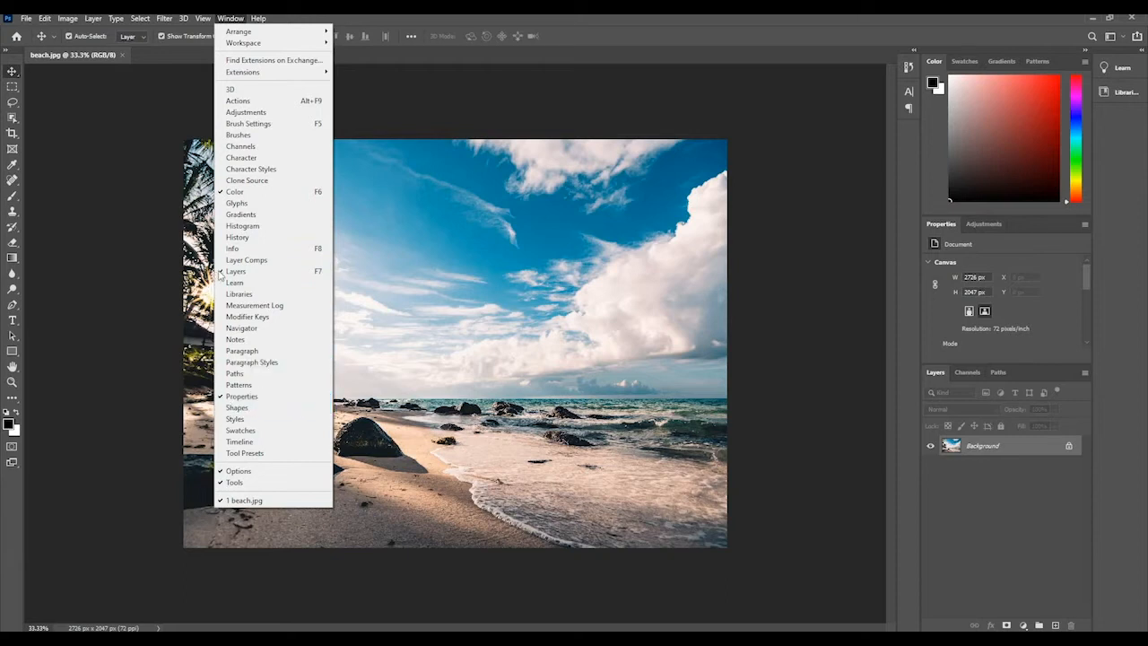
{"action": "left_click", "coordinate": [232, 271]}
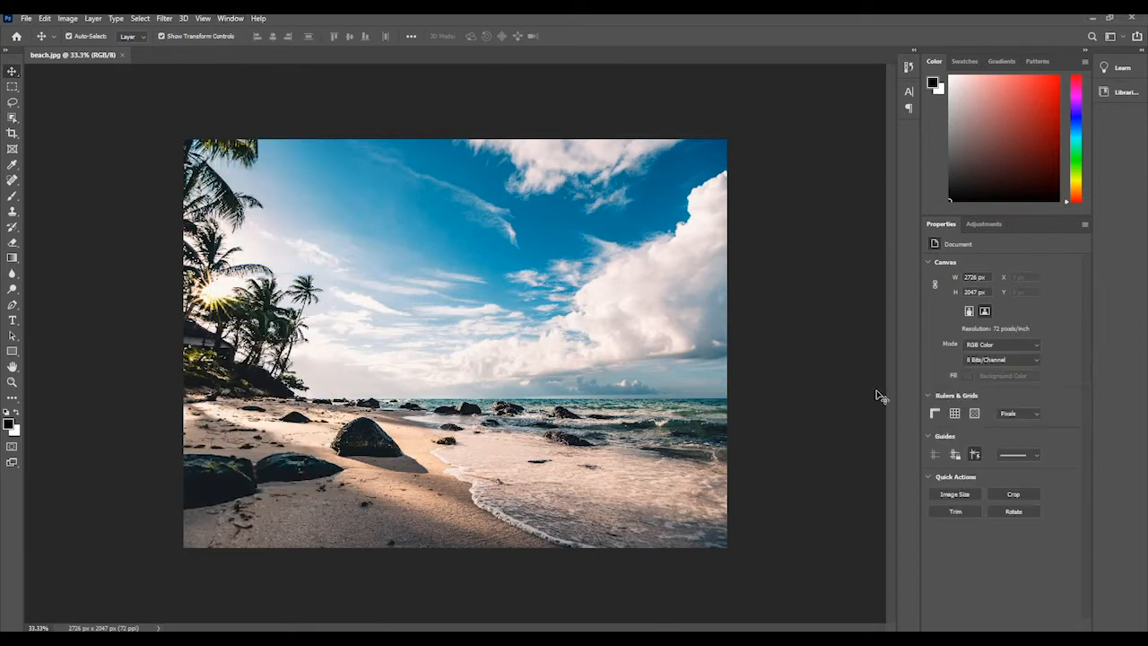
{"action": "left_click", "coordinate": [237, 20]}
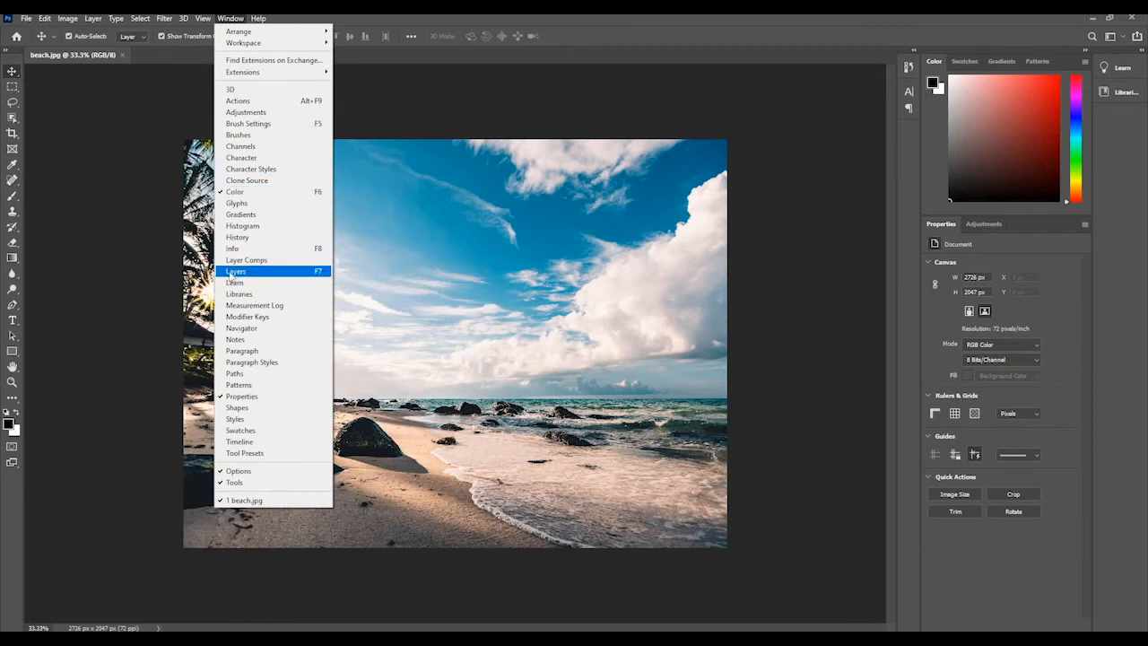
{"action": "left_click", "coordinate": [231, 272]}
Step: Show the Brushes panel and dock it in the group with Color, Swatches, Gradients and Patterns
{"action": "left_click", "coordinate": [231, 20]}
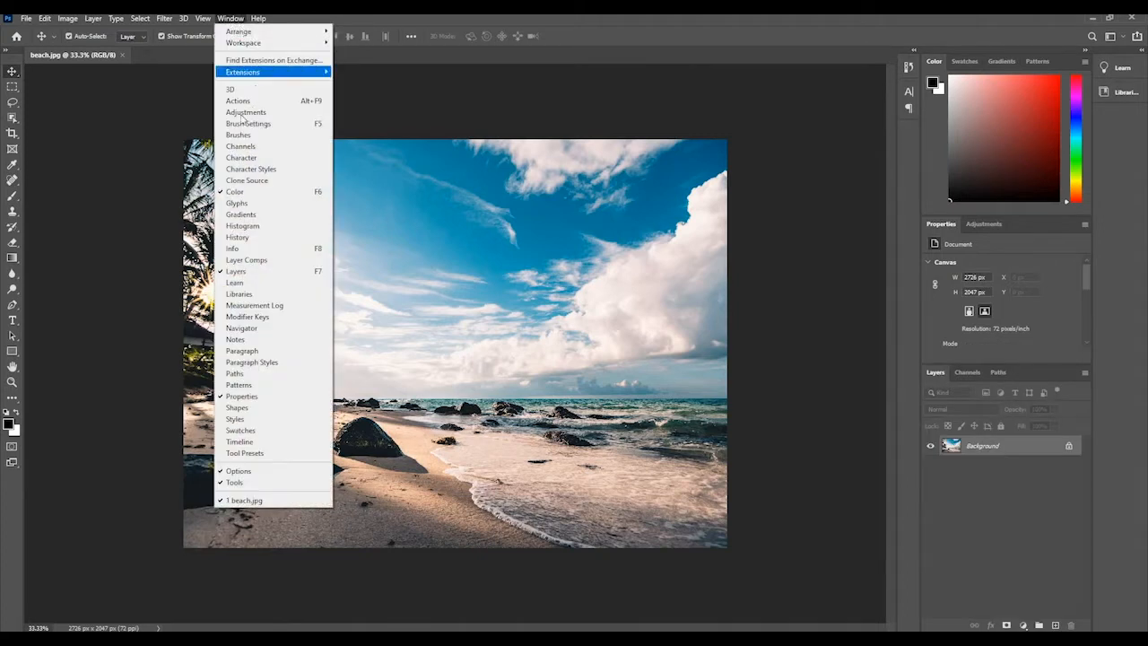
{"action": "left_click", "coordinate": [239, 136]}
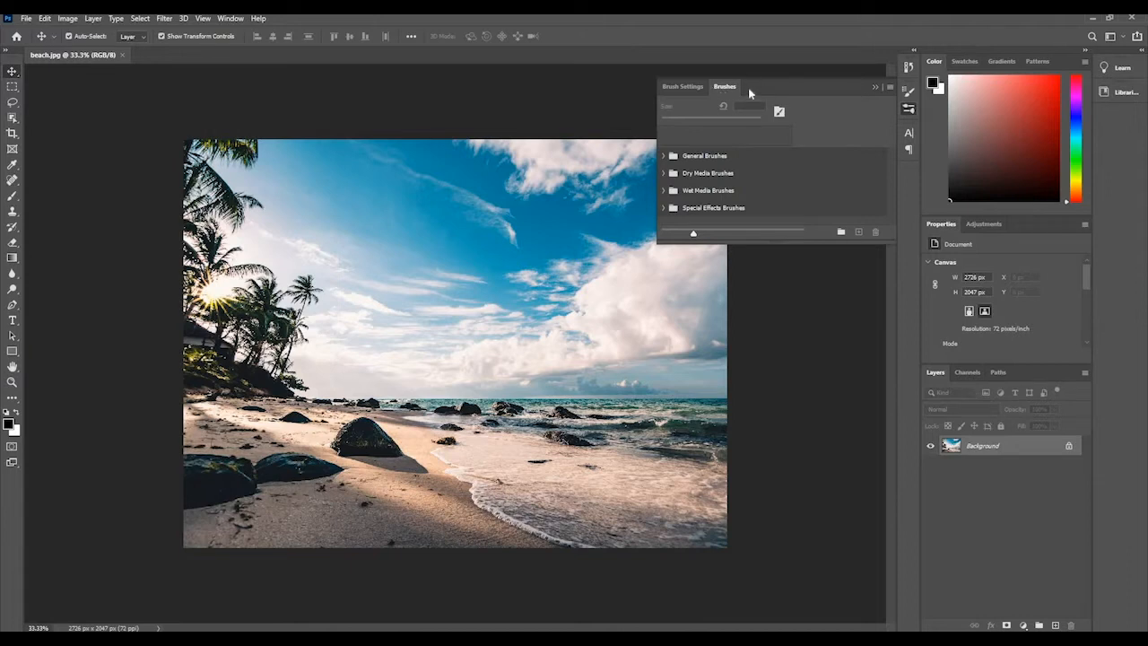
{"action": "mouse_move", "coordinate": [717, 90]}
{"action": "left_mouse_down"}
{"action": "mouse_move", "coordinate": [836, 106]}
{"action": "mouse_move", "coordinate": [973, 67]}
{"action": "mouse_move", "coordinate": [968, 89]}
{"action": "left_mouse_up"}
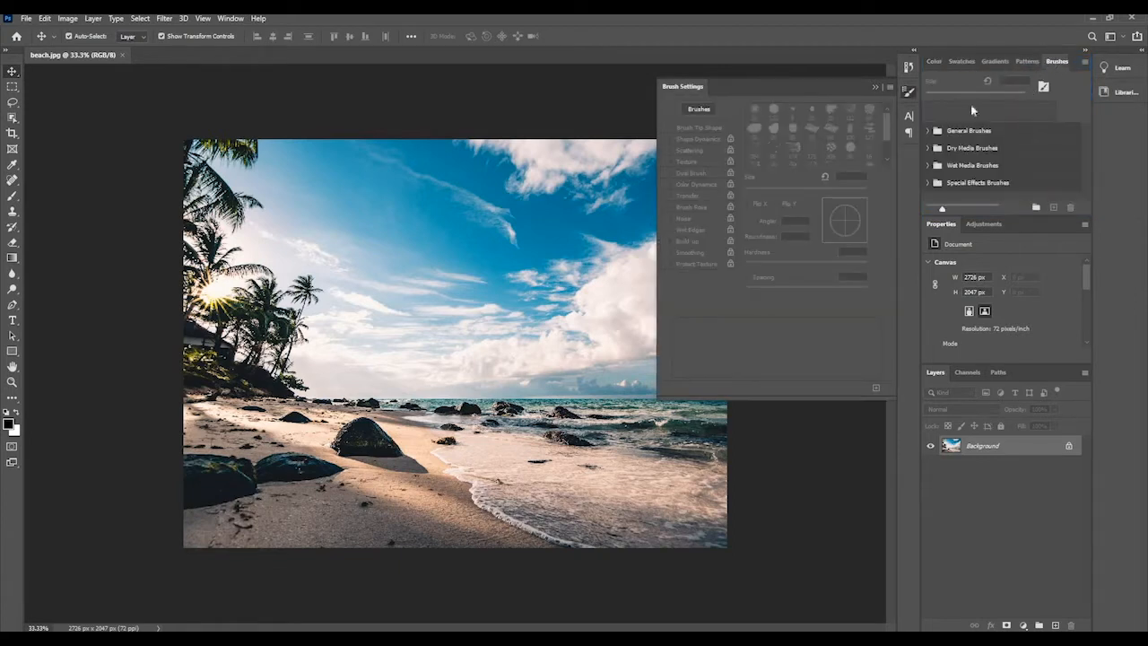
Step: Move the Brushes panel back into the Brush Settings group and collapse that group
{"action": "left_click_drag", "start_coordinate": [1056, 62], "coordinate": [751, 94]}
{"action": "left_click", "coordinate": [875, 87]}
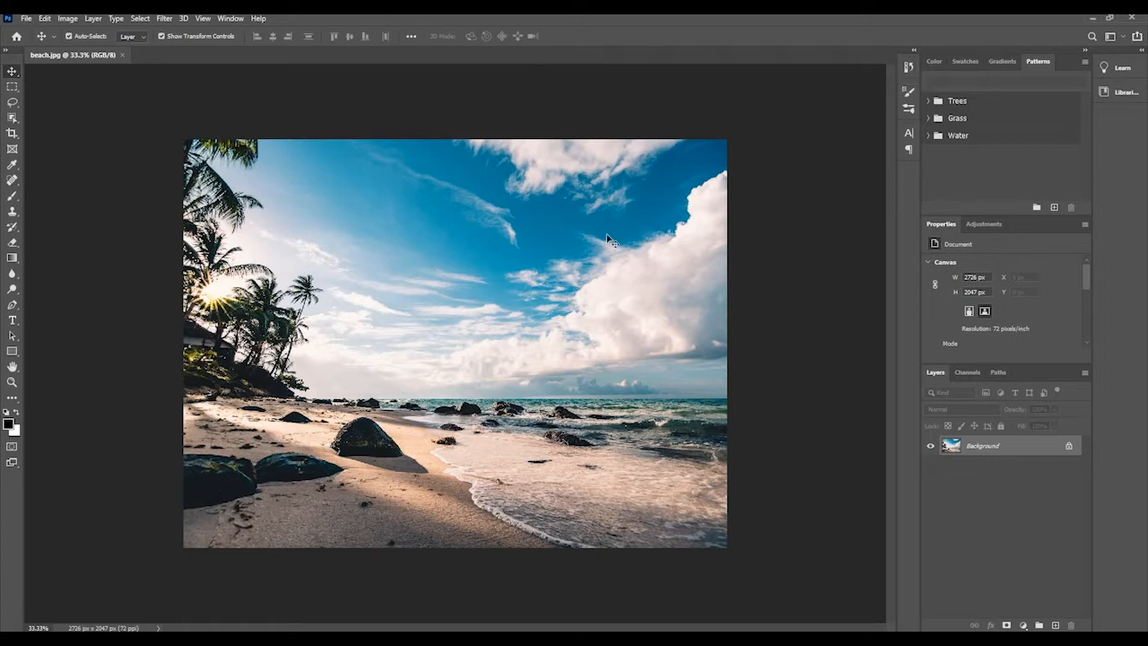
Step: Try out the Photography workspace and the Painting workspace
{"action": "left_click", "coordinate": [230, 18]}
{"action": "mouse_move", "coordinate": [246, 49]}
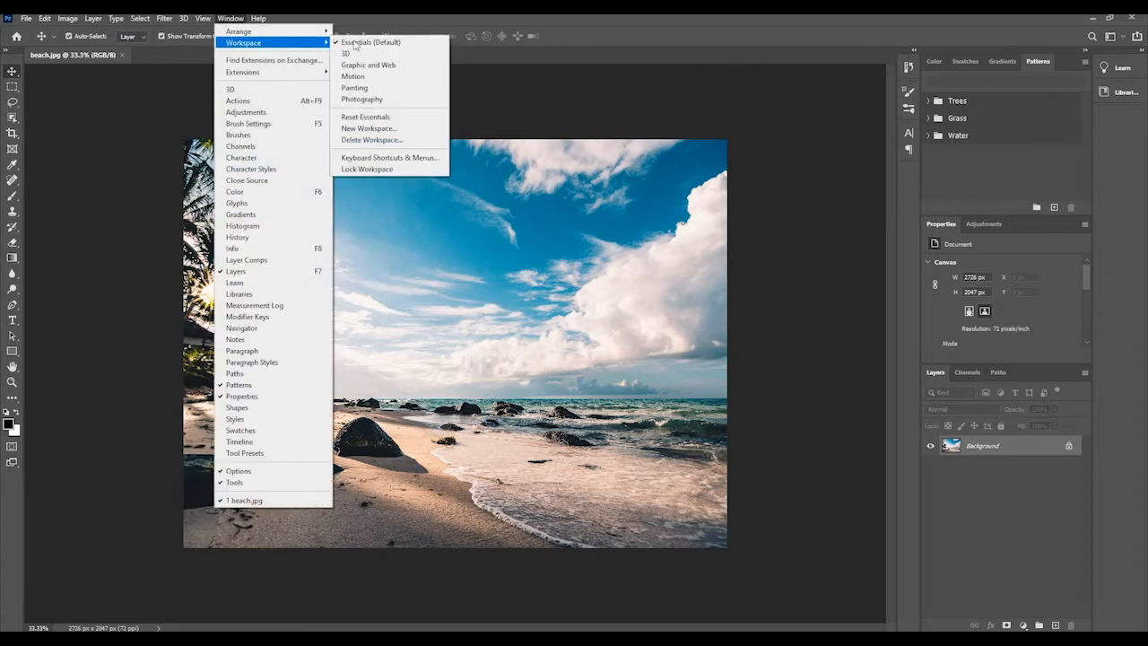
{"action": "left_click", "coordinate": [362, 98]}
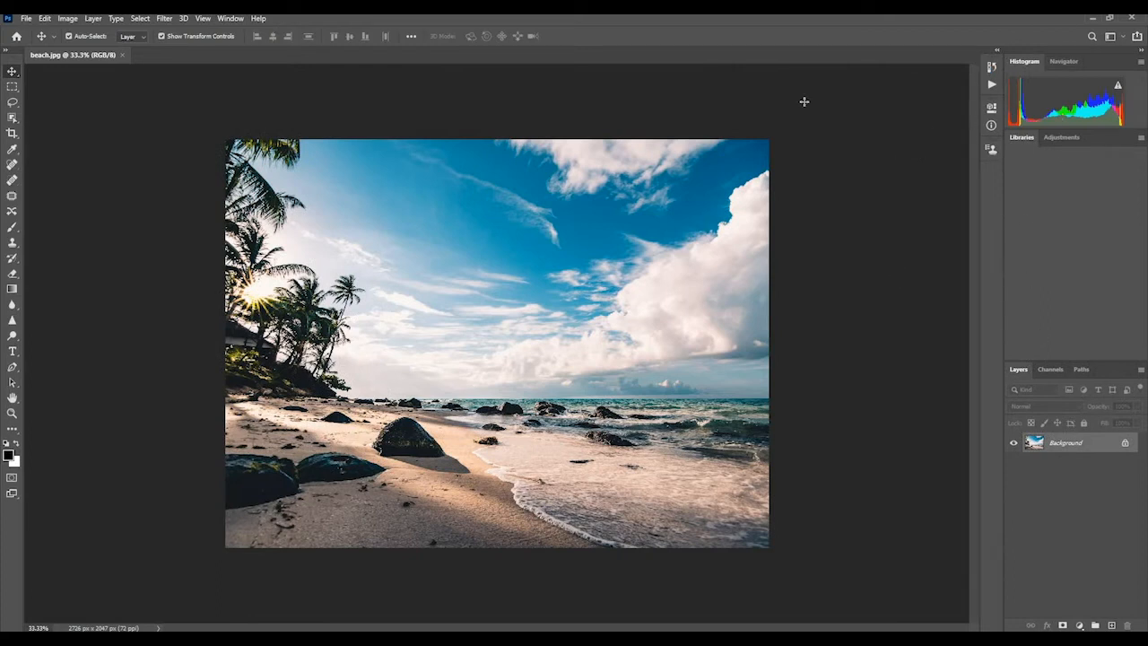
{"action": "left_click", "coordinate": [231, 19]}
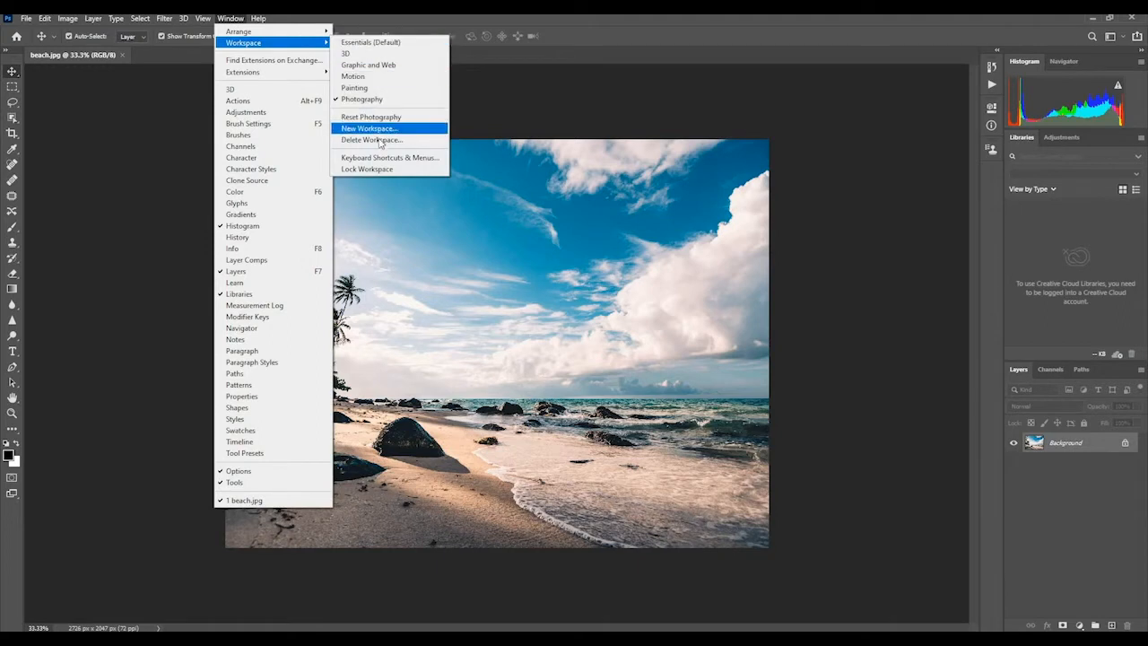
{"action": "left_click", "coordinate": [356, 87]}
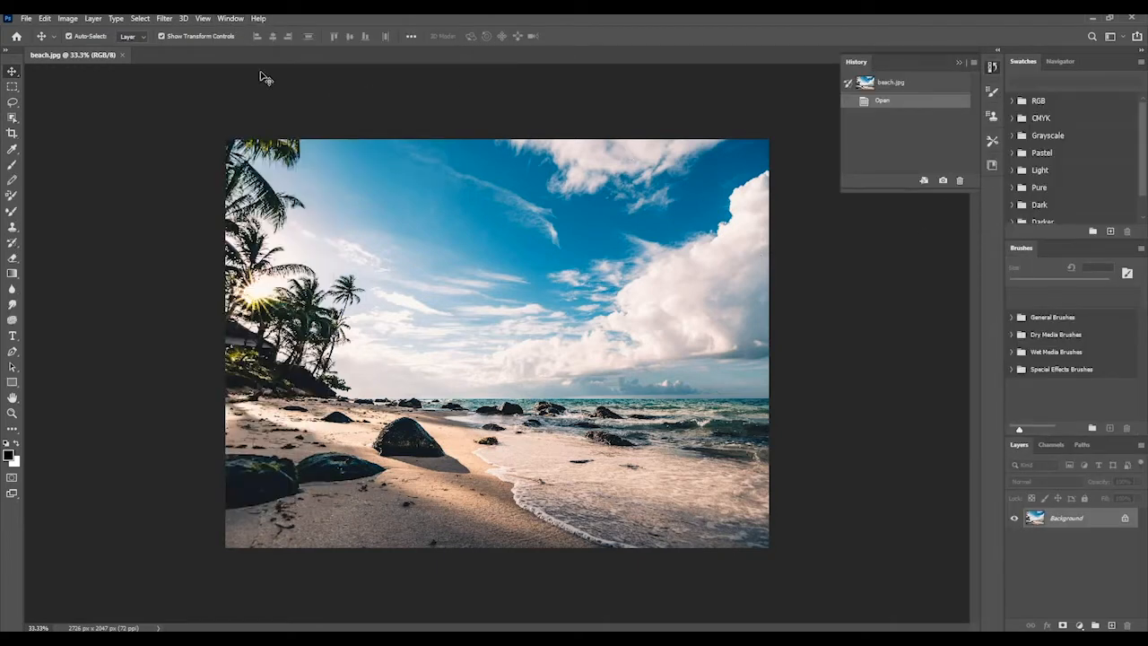
Step: Switch the workspace back to Essentials (Default)
{"action": "left_click", "coordinate": [229, 22]}
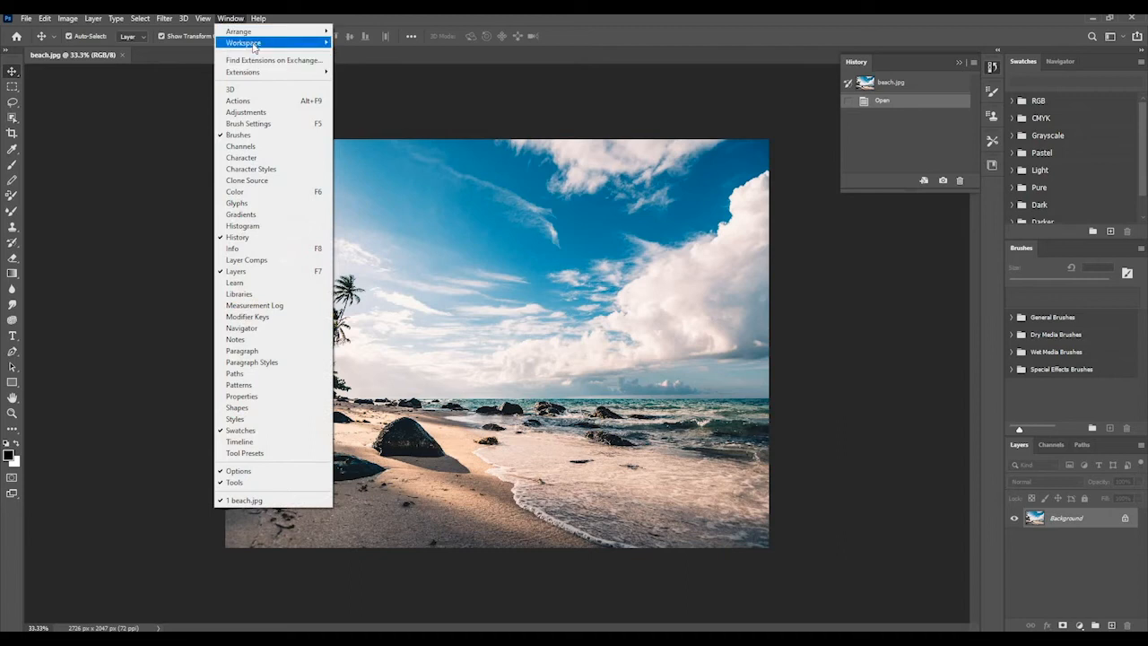
{"action": "mouse_move", "coordinate": [254, 44]}
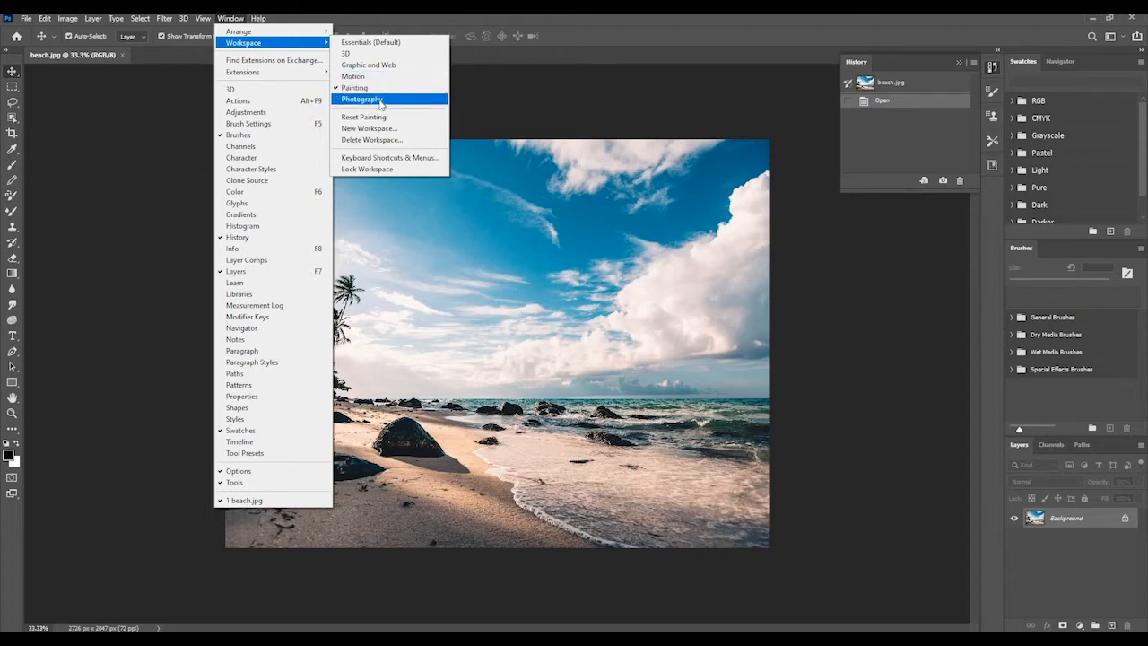
{"action": "left_click", "coordinate": [368, 43]}
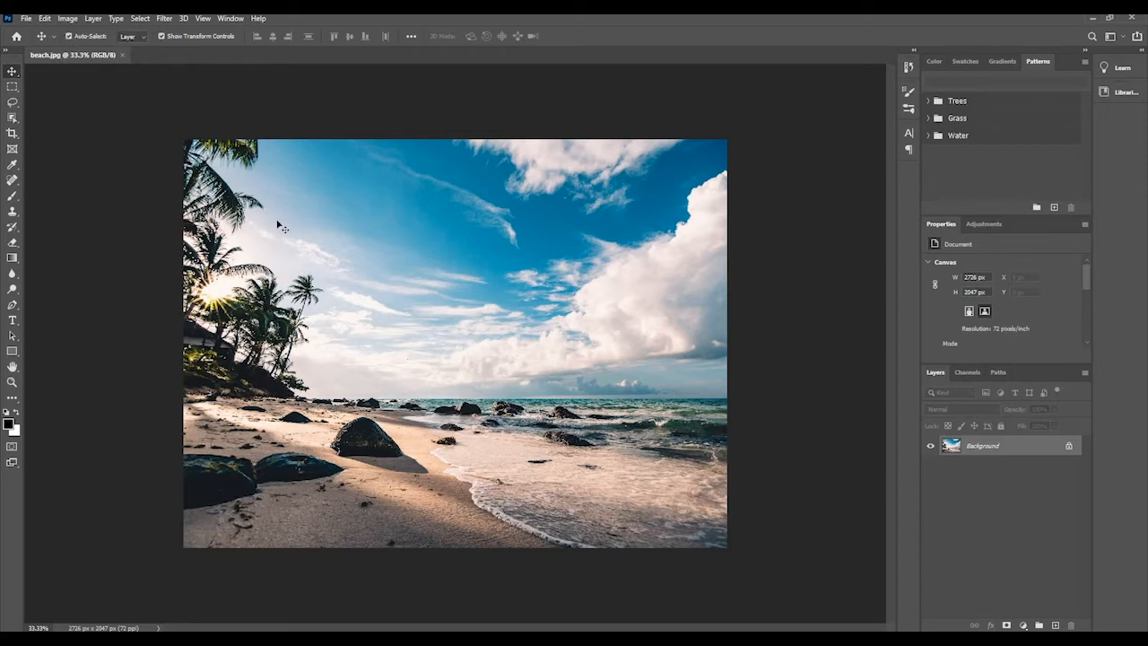
Step: Open the landscape_mountains image from the Stock Images folder as a second document
{"action": "left_click", "coordinate": [27, 18]}
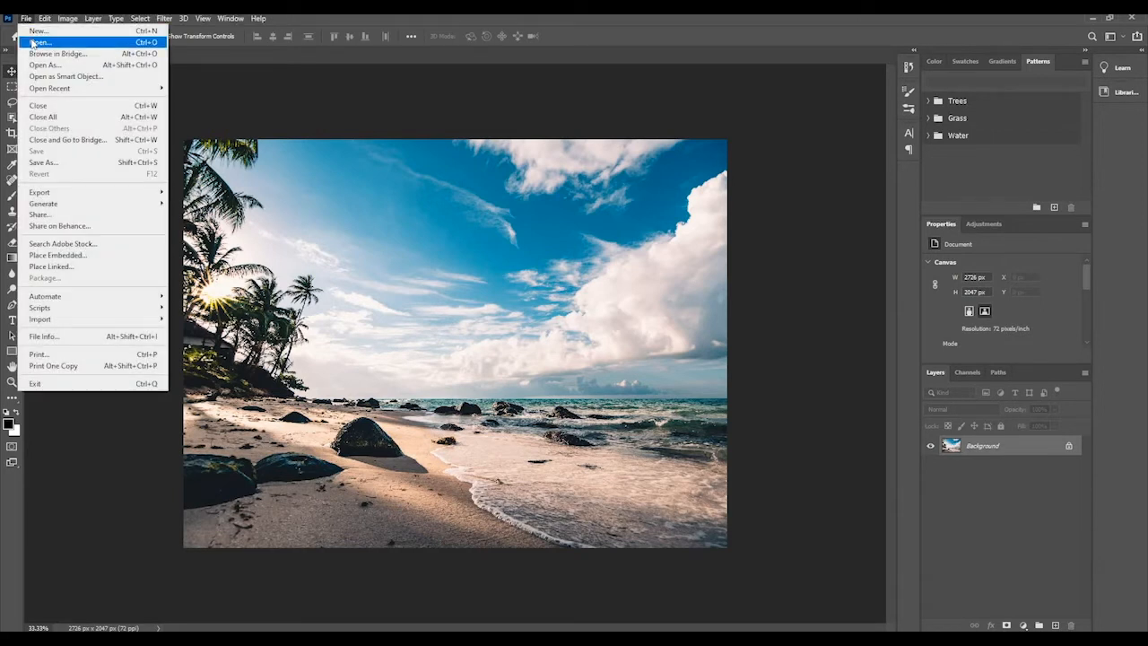
{"action": "left_click", "coordinate": [36, 42]}
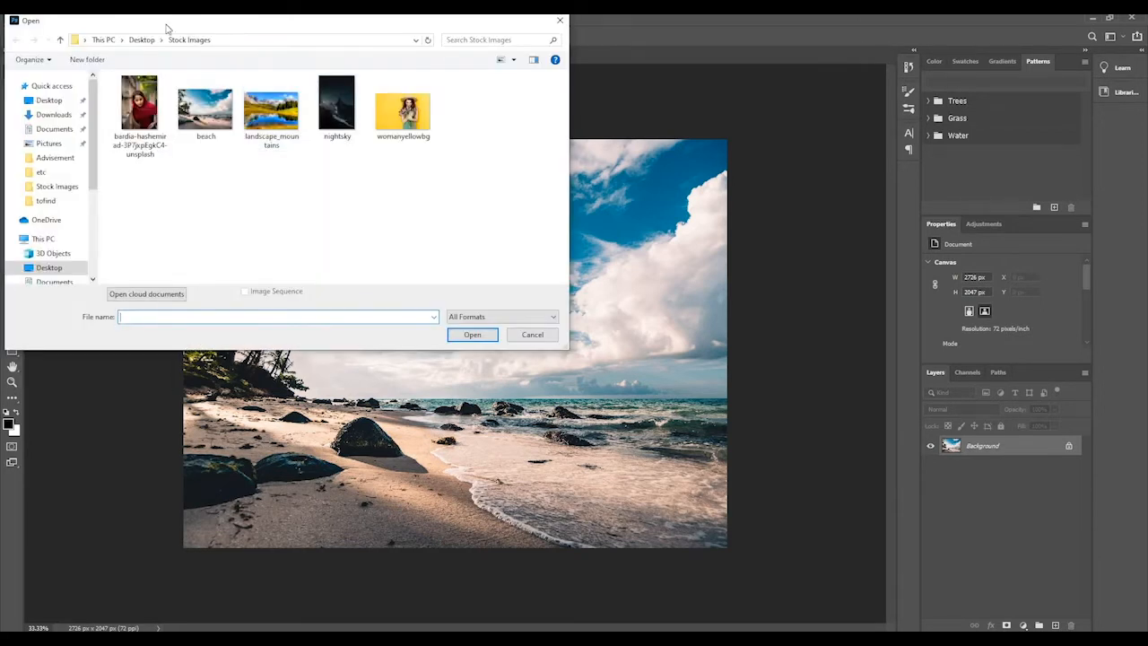
{"action": "left_click_drag", "start_coordinate": [166, 28], "coordinate": [199, 50]}
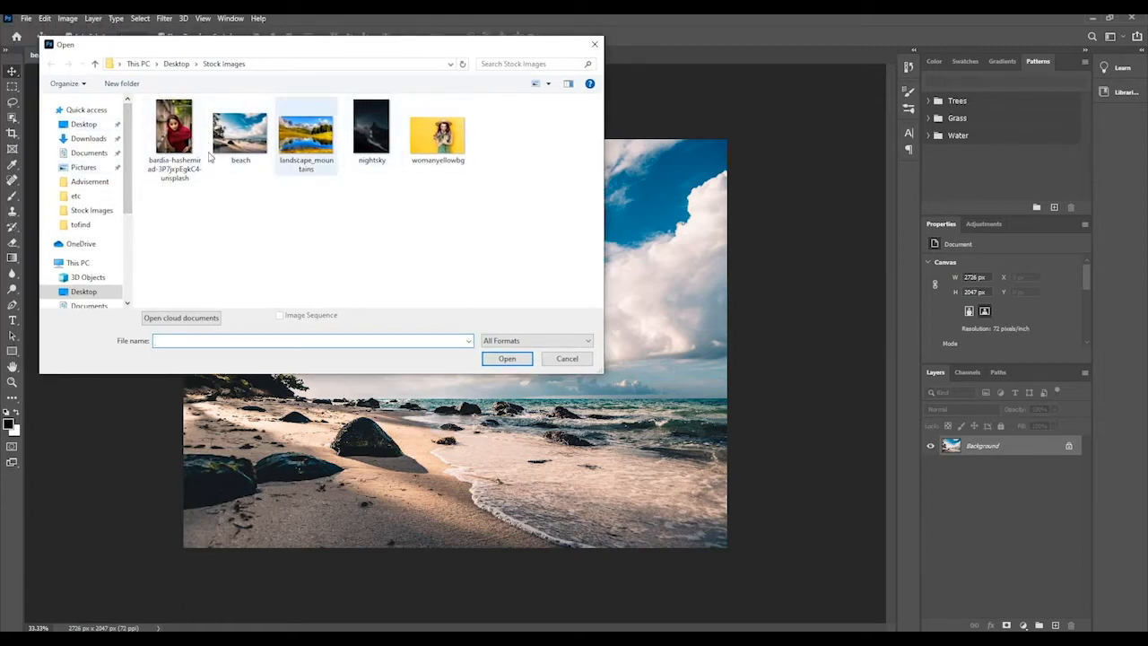
{"action": "left_click_drag", "start_coordinate": [323, 53], "coordinate": [330, 16]}
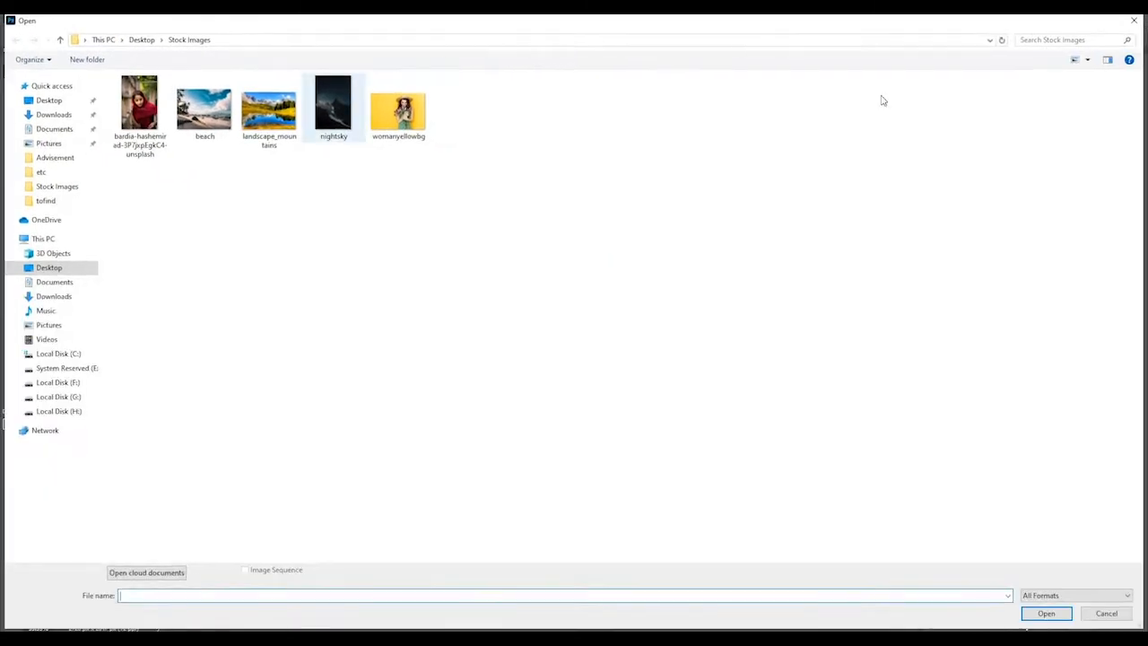
{"action": "left_click", "coordinate": [275, 126]}
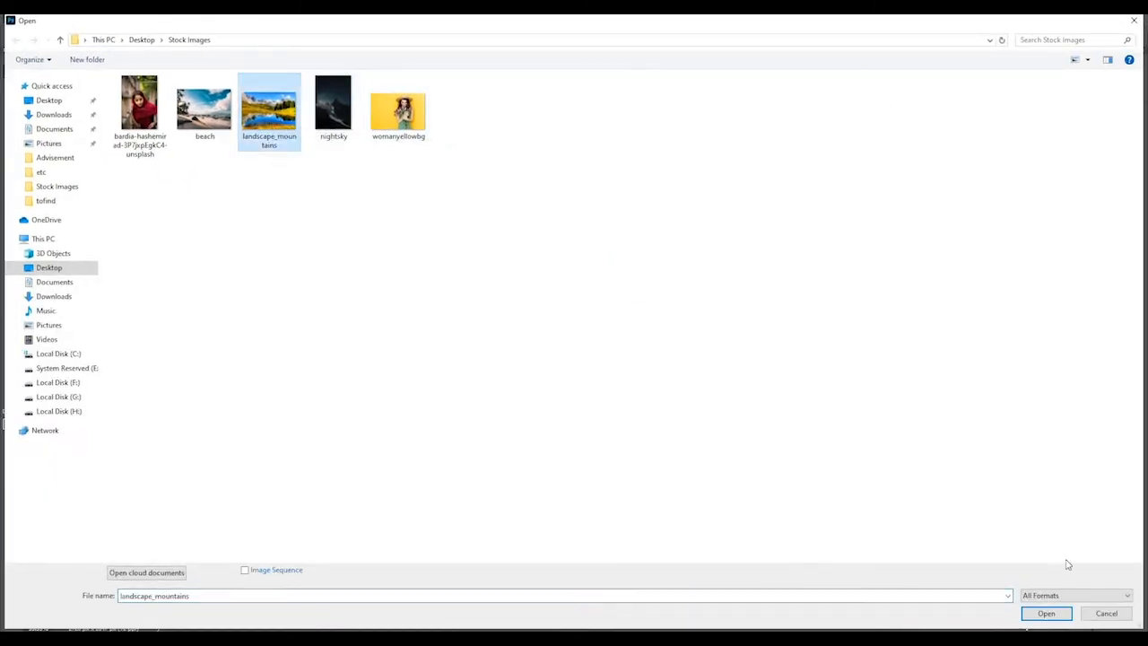
{"action": "left_click", "coordinate": [1047, 613]}
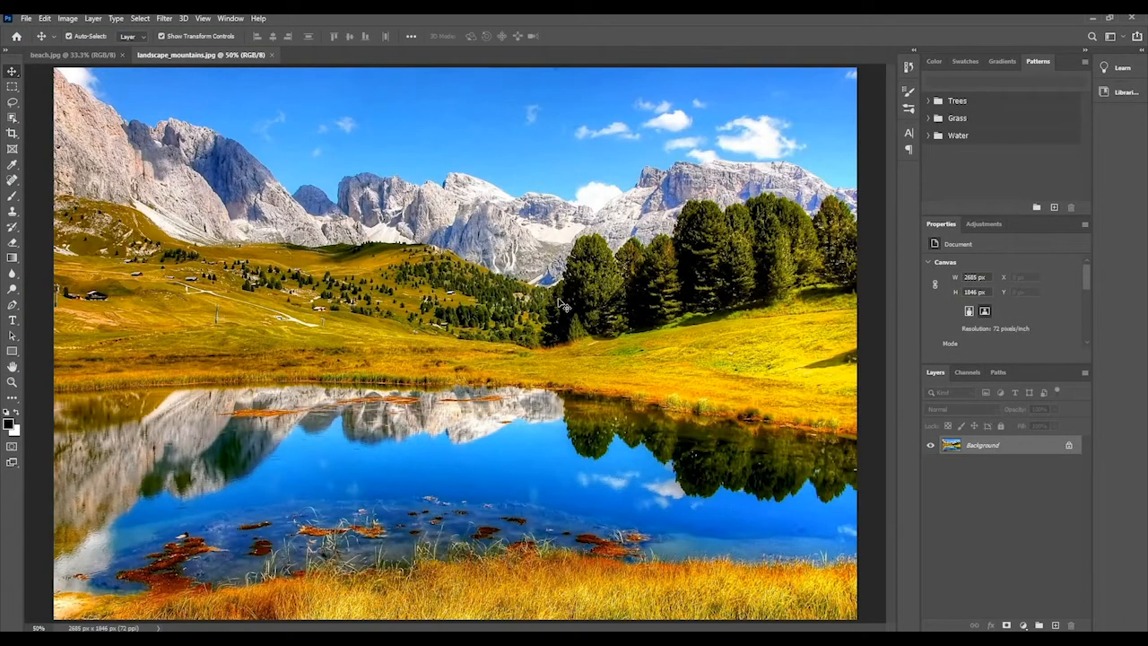
Step: Switch between the beach.jpg and landscape_mountains.jpg documents, ending on beach.jpg
{"action": "left_click", "coordinate": [54, 56]}
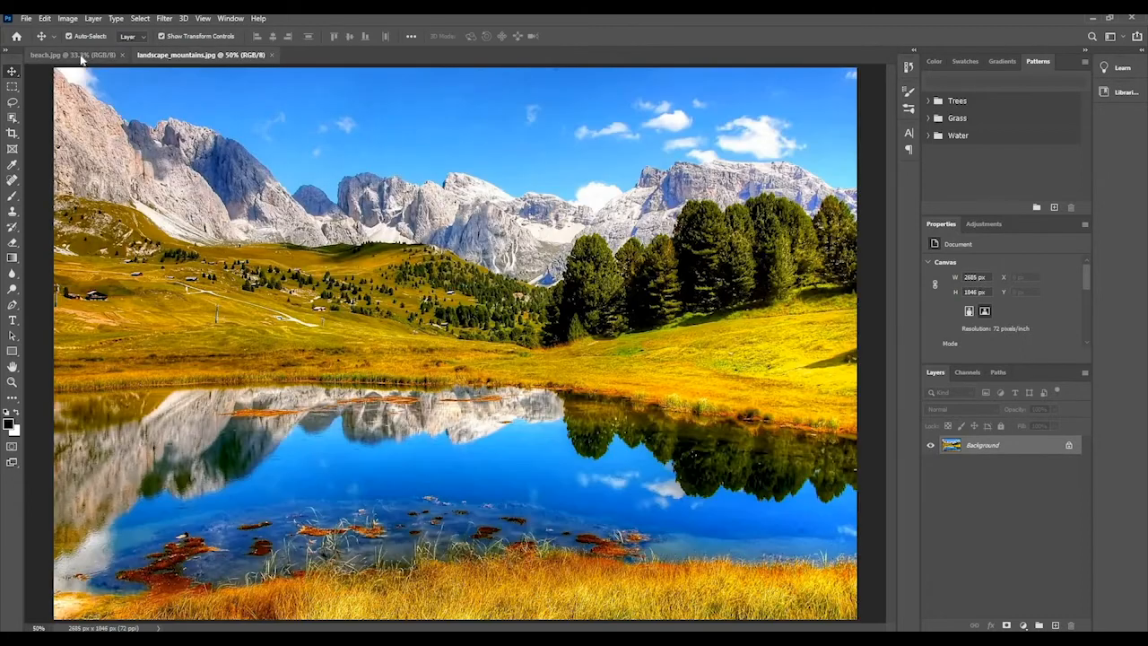
{"action": "left_click", "coordinate": [85, 59]}
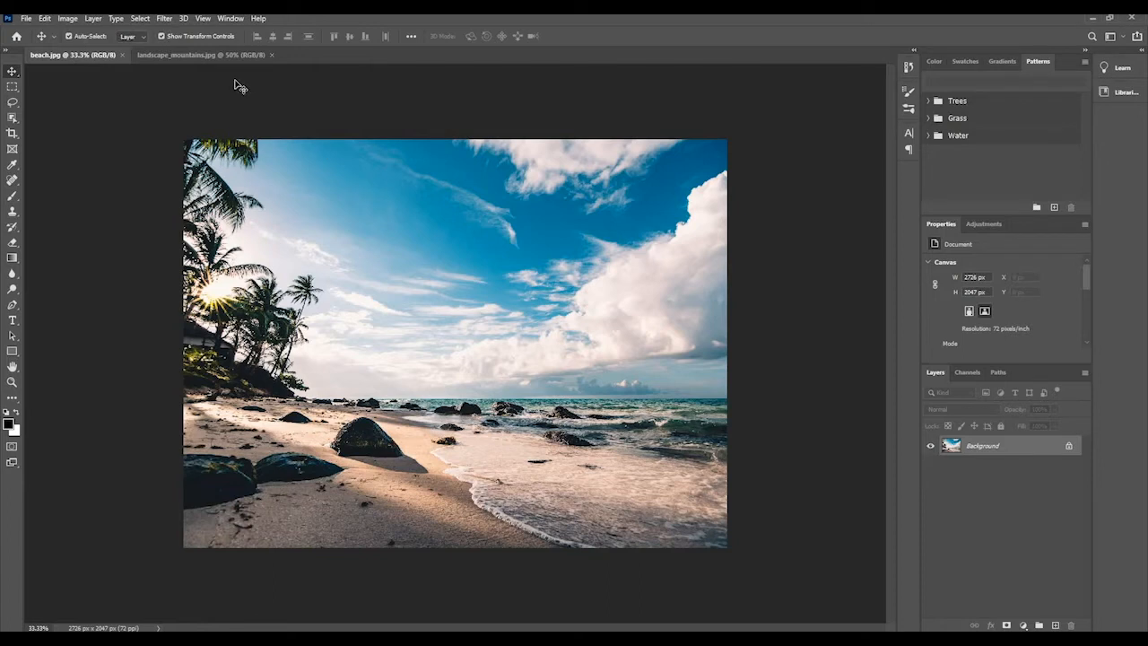
{"action": "left_click", "coordinate": [202, 55]}
{"action": "left_click", "coordinate": [73, 54]}
Step: Unlock the Background layer of beach.jpg without applying a layer style, and turn off Show Transform Controls
{"action": "double_click", "coordinate": [1070, 449]}
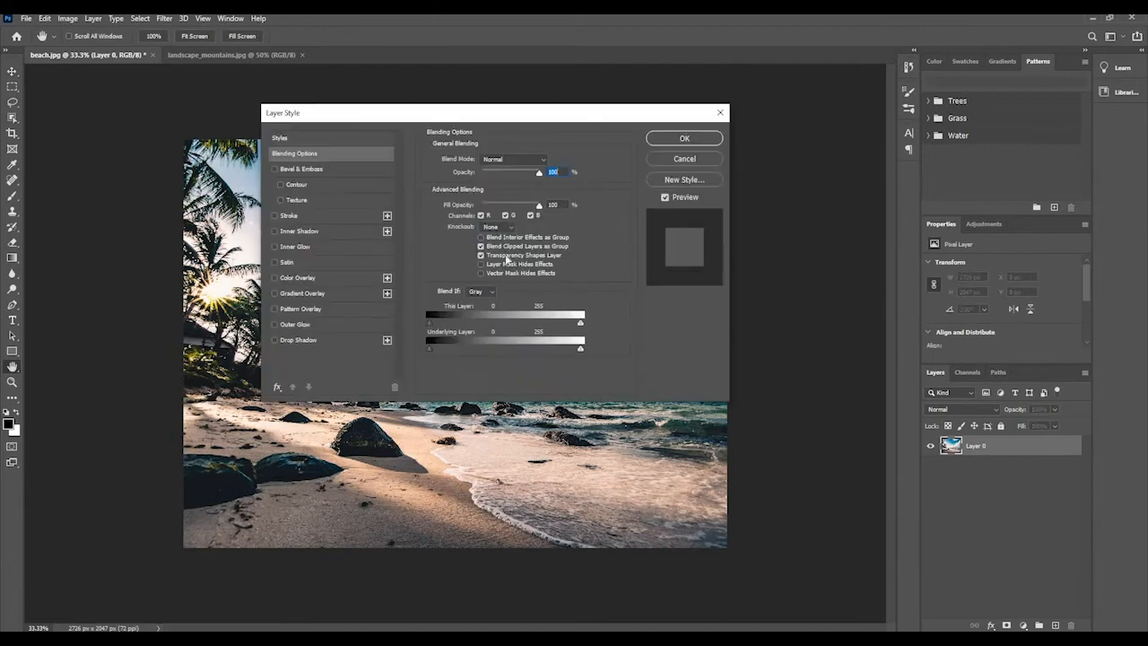
{"action": "left_click", "coordinate": [683, 159]}
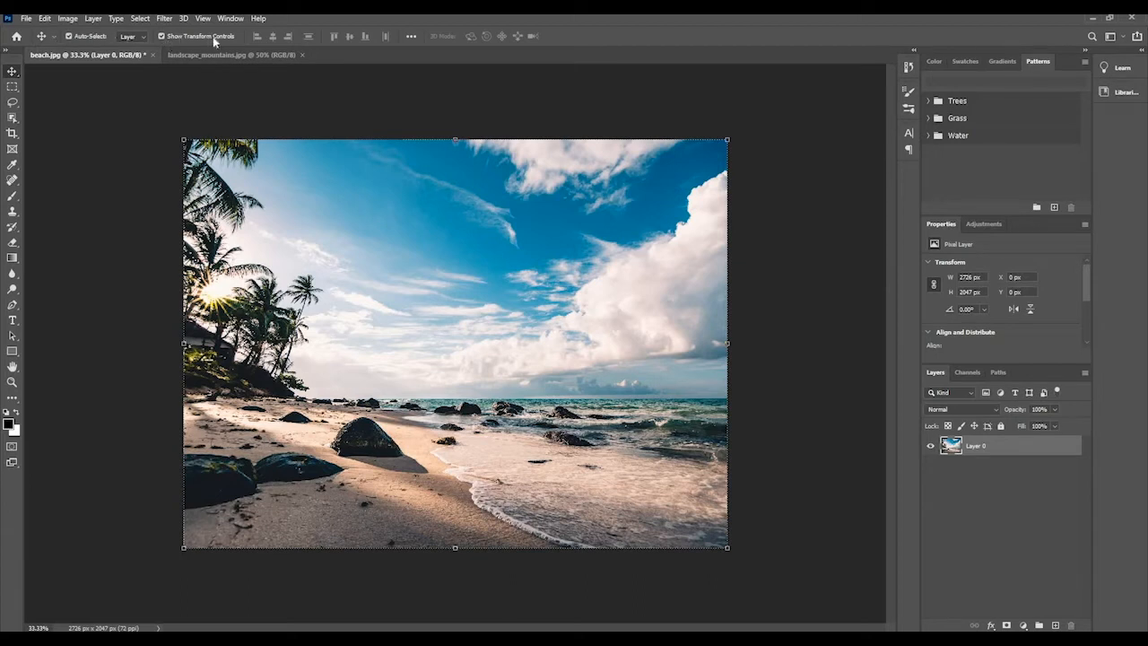
{"action": "left_click", "coordinate": [162, 36]}
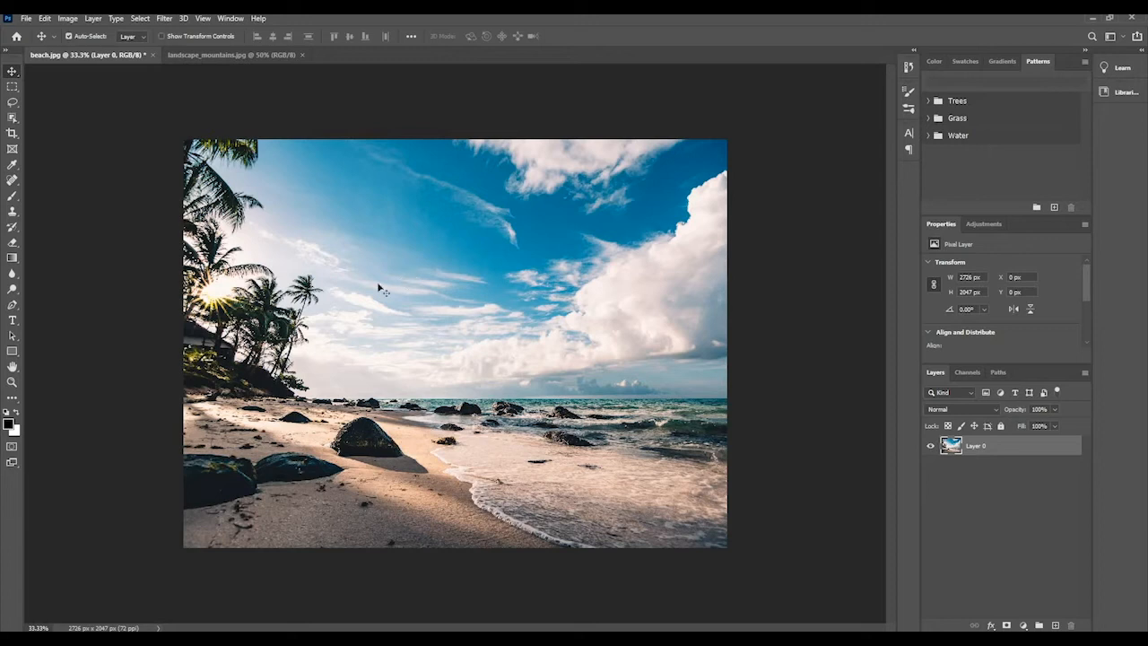
Step: Move the unlocked beach layer freehand around the canvas and undo the moves
{"action": "left_click_drag", "start_coordinate": [360, 306], "coordinate": [421, 271]}
{"action": "left_click_drag", "start_coordinate": [453, 354], "coordinate": [358, 364]}
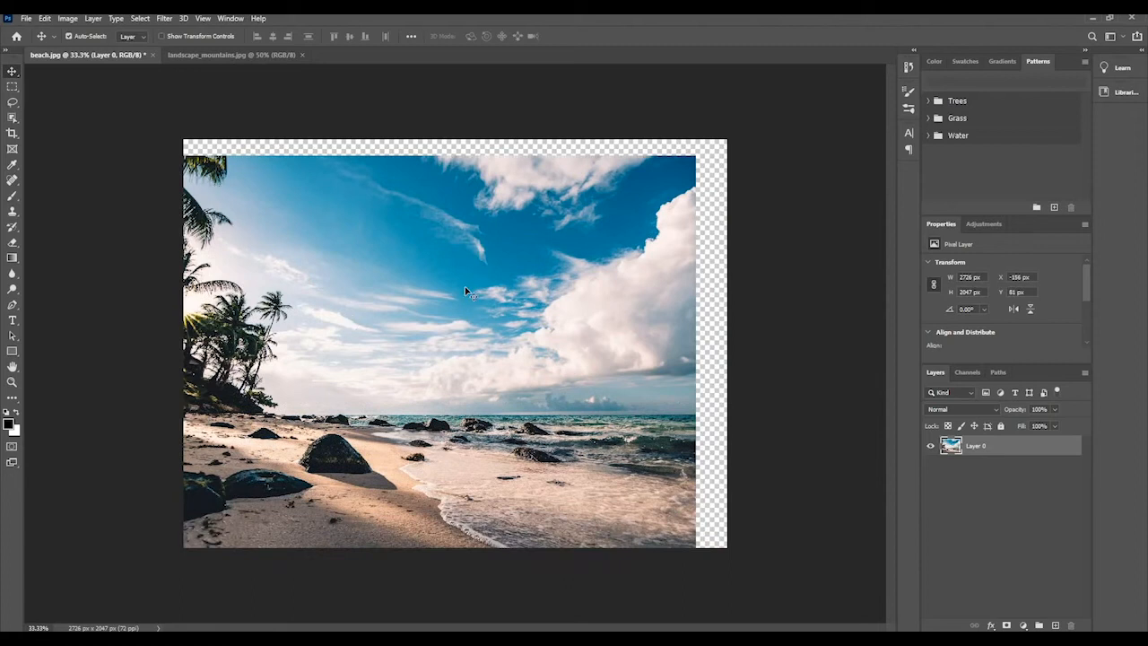
{"action": "left_click_drag", "start_coordinate": [465, 288], "coordinate": [400, 363]}
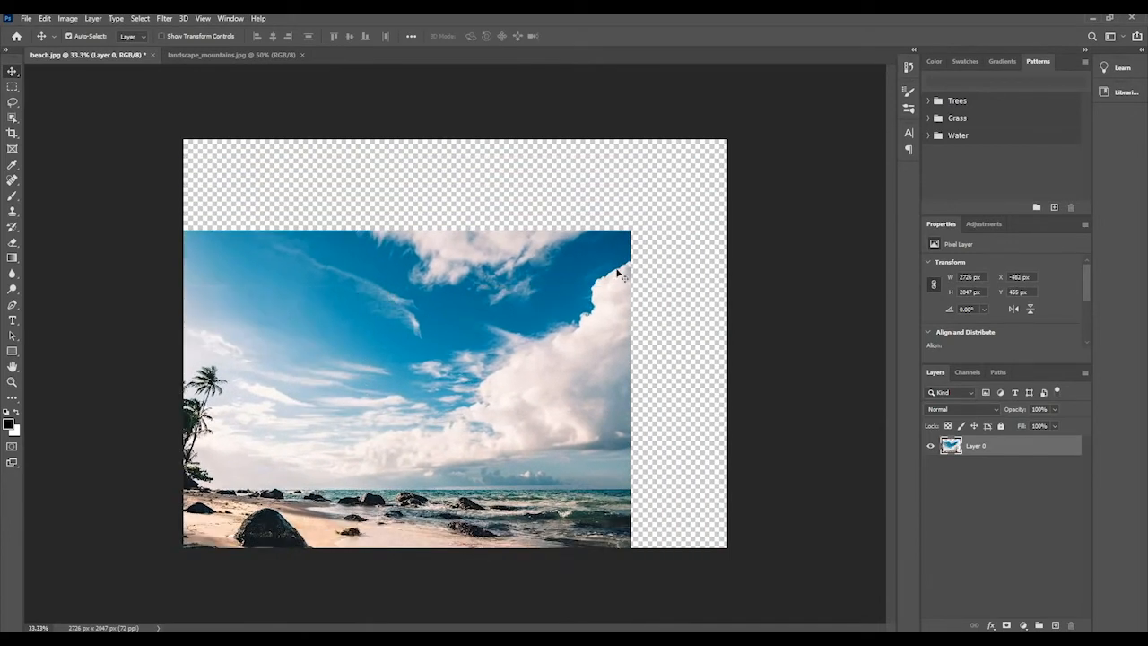
{"action": "left_click_drag", "start_coordinate": [493, 337], "coordinate": [671, 333]}
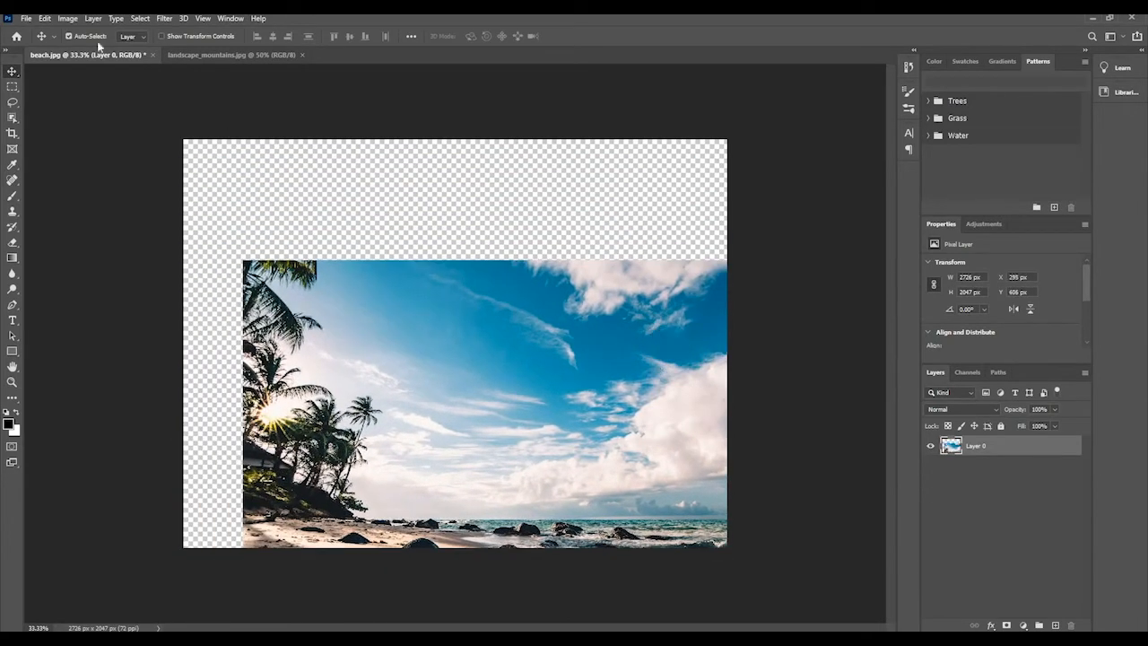
{"action": "left_click", "coordinate": [44, 19]}
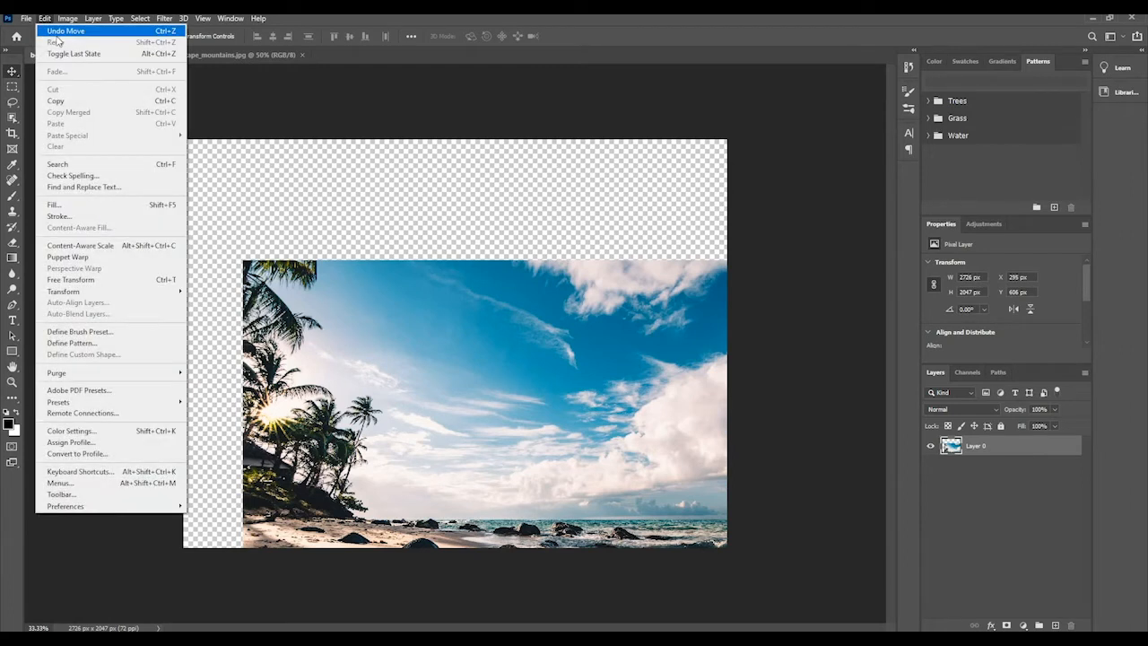
{"action": "left_click", "coordinate": [62, 33]}
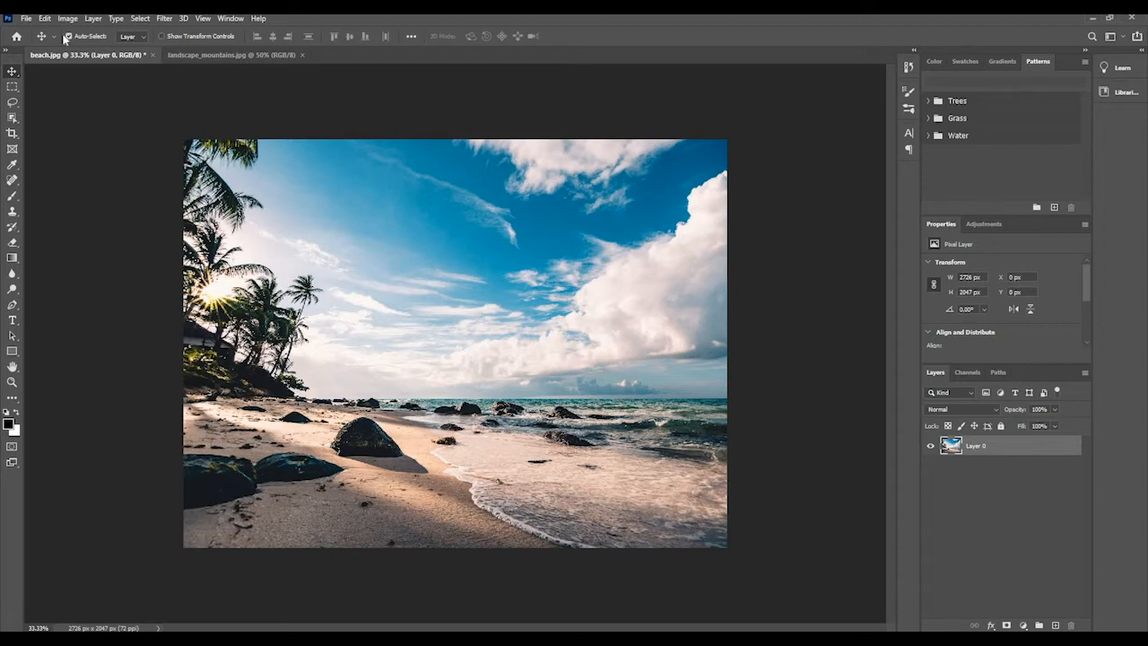
Step: Check the available undo and redo commands, and turn on Show Transform Controls for the beach layer
{"action": "left_click", "coordinate": [45, 20]}
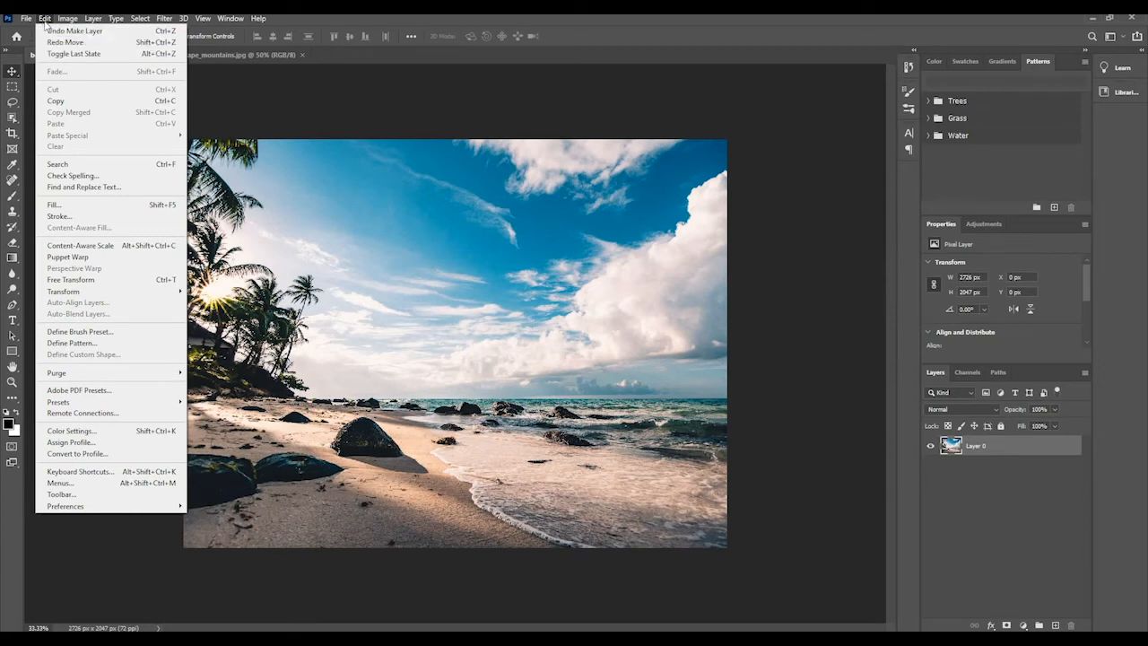
{"action": "left_click", "coordinate": [45, 21]}
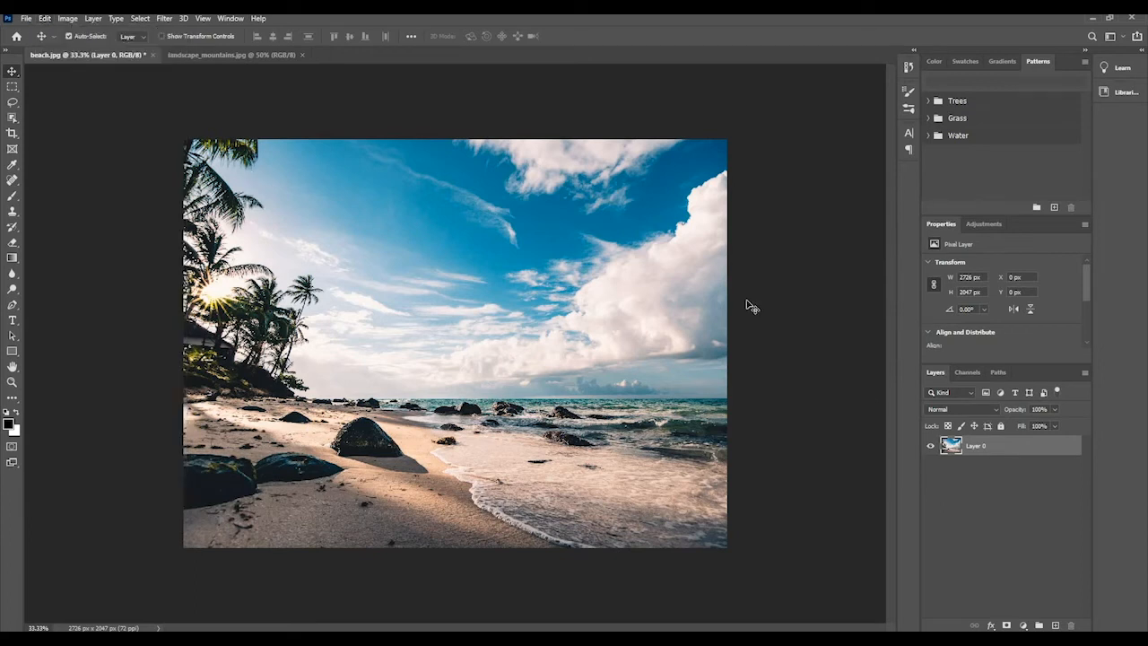
{"action": "left_click", "coordinate": [162, 36]}
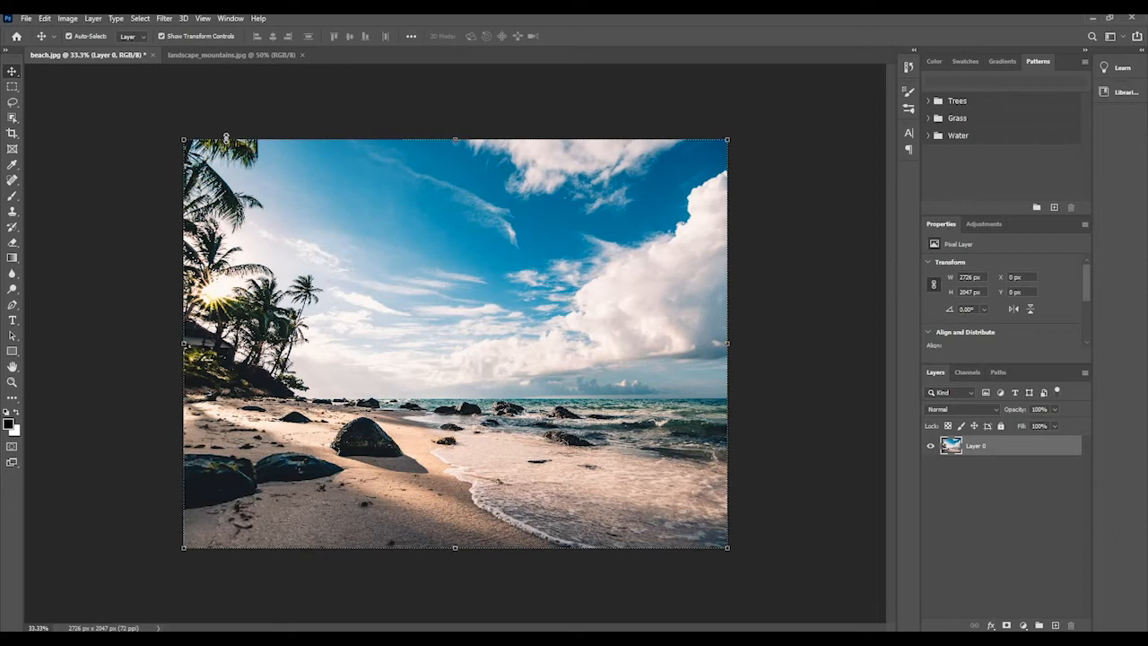
Step: Try scaling the beach layer freehand from its upper-left corner, both proportionally and non-proportionally, and cancel the transform
{"action": "left_click_drag", "start_coordinate": [183, 140], "coordinate": [532, 383]}
{"action": "left_click_drag", "start_coordinate": [365, 294], "coordinate": [513, 387]}
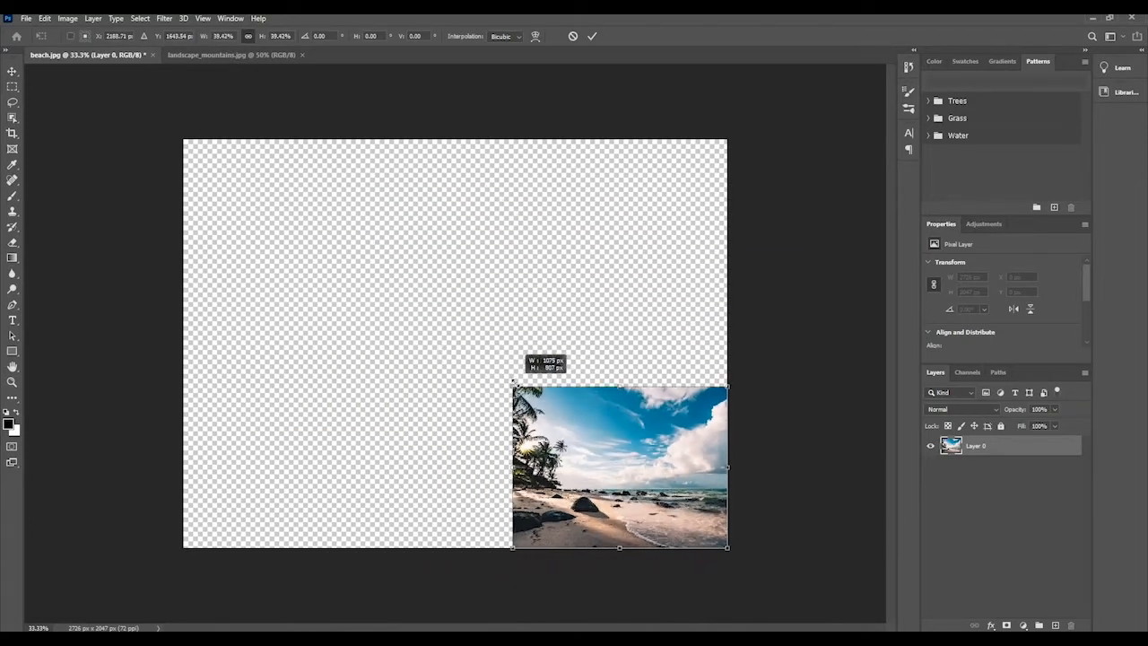
{"action": "left_click_drag", "start_coordinate": [314, 264], "coordinate": [476, 363]}
{"action": "left_click_drag", "start_coordinate": [216, 217], "coordinate": [507, 383]}
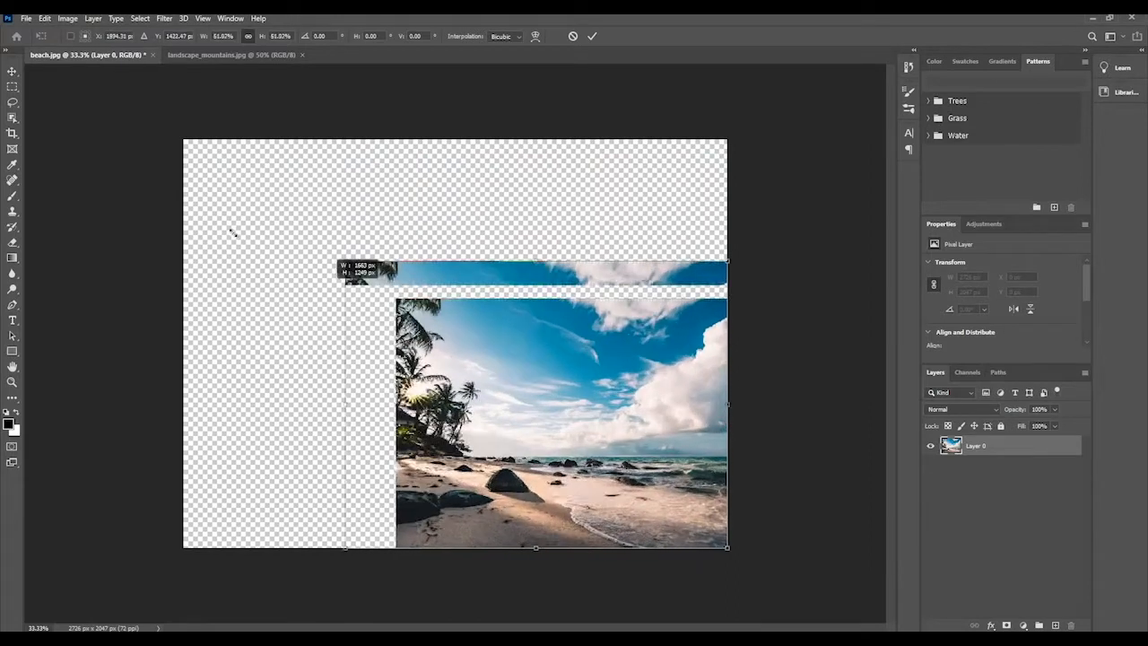
{"action": "left_click_drag", "start_coordinate": [231, 233], "coordinate": [370, 325]}
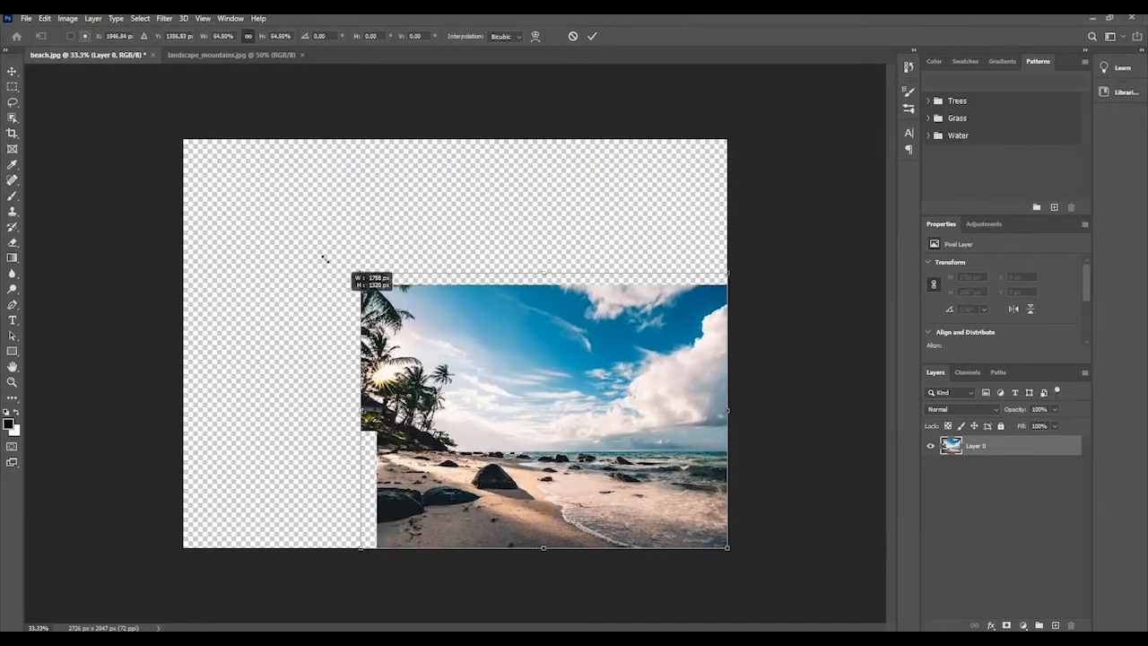
{"action": "left_click_drag", "start_coordinate": [325, 258], "coordinate": [236, 388]}
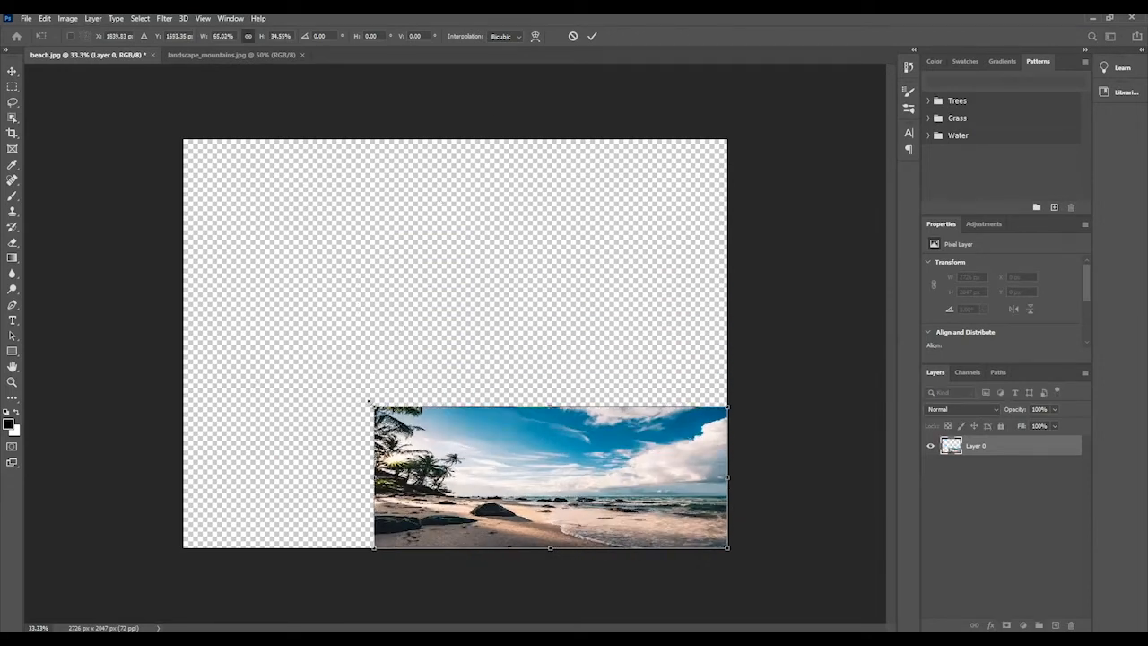
{"action": "left_click_drag", "start_coordinate": [374, 408], "coordinate": [242, 310]}
{"action": "left_click", "coordinate": [572, 35]}
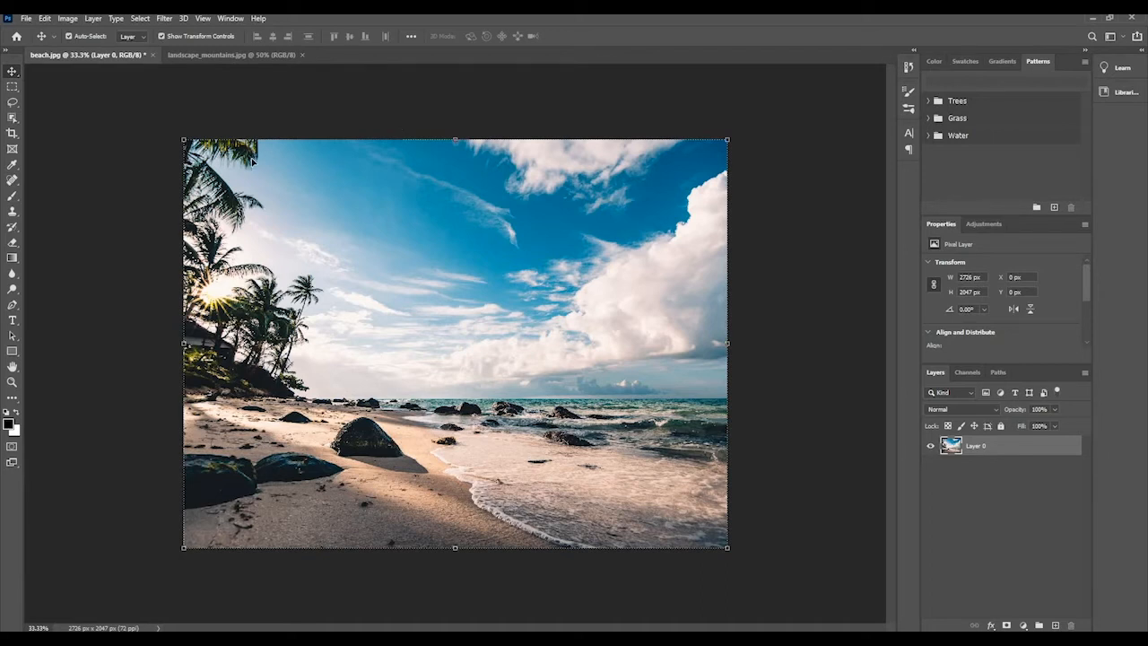
Step: Magnify the palm fronds in beach.jpg to 1200% with the Zoom tool
{"action": "left_click", "coordinate": [11, 383]}
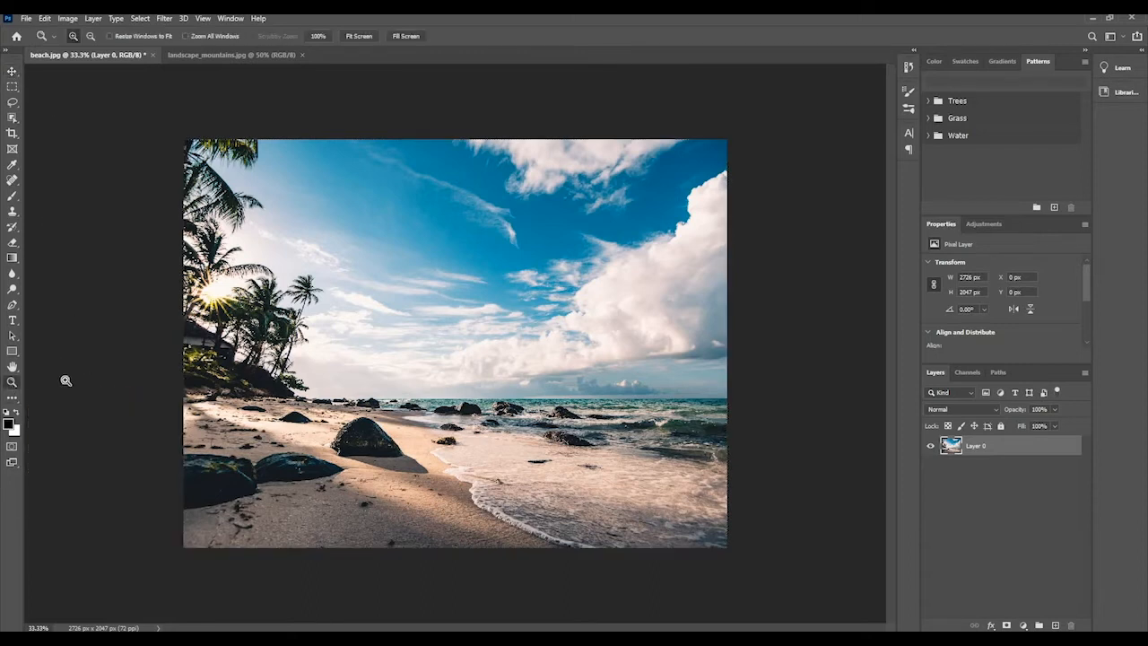
{"action": "left_click", "coordinate": [375, 285]}
{"action": "left_click", "coordinate": [375, 285]}
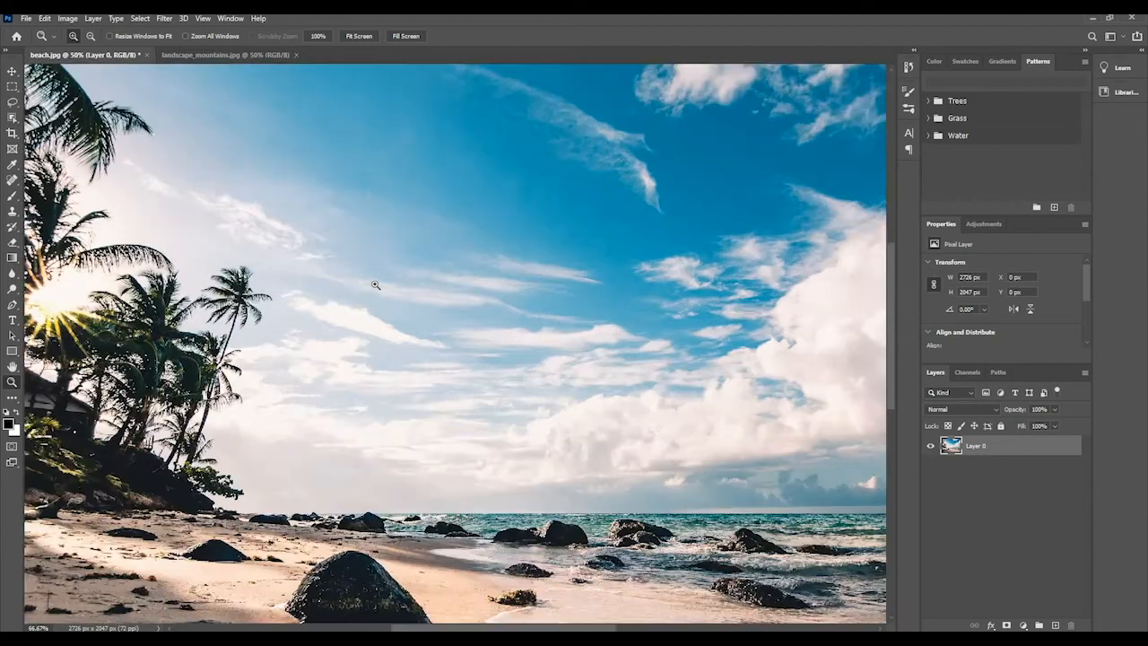
{"action": "left_click", "coordinate": [375, 285]}
{"action": "left_click", "coordinate": [205, 325]}
{"action": "left_click", "coordinate": [205, 325]}
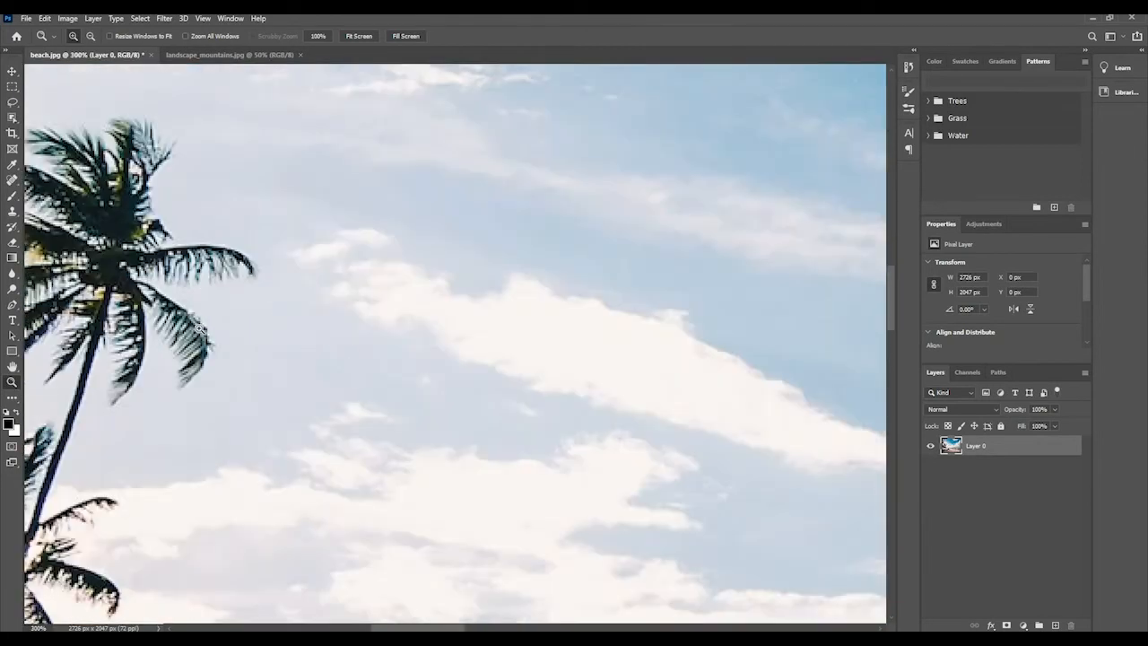
{"action": "left_click", "coordinate": [204, 327]}
{"action": "left_click", "coordinate": [202, 328]}
{"action": "left_click", "coordinate": [199, 329]}
{"action": "left_click", "coordinate": [199, 330]}
{"action": "left_click", "coordinate": [199, 329]}
{"action": "left_click", "coordinate": [199, 329]}
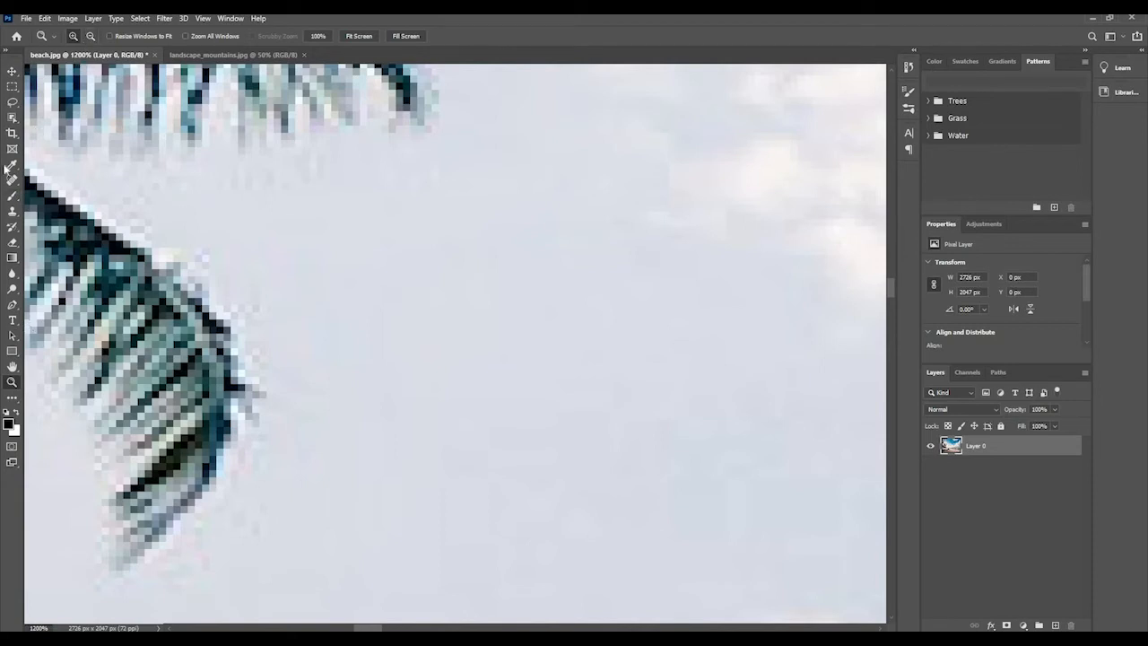
Step: Set the Zoom tool to zoom out and reduce the view around the palm tree to 200%
{"action": "left_click", "coordinate": [12, 71]}
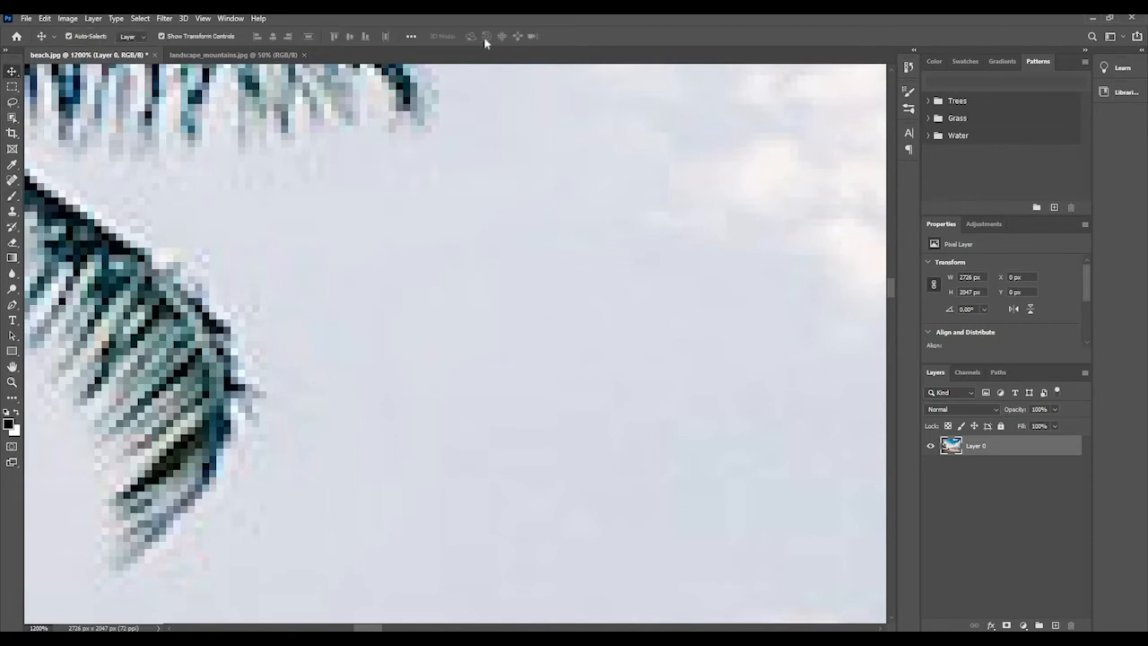
{"action": "left_click", "coordinate": [13, 381]}
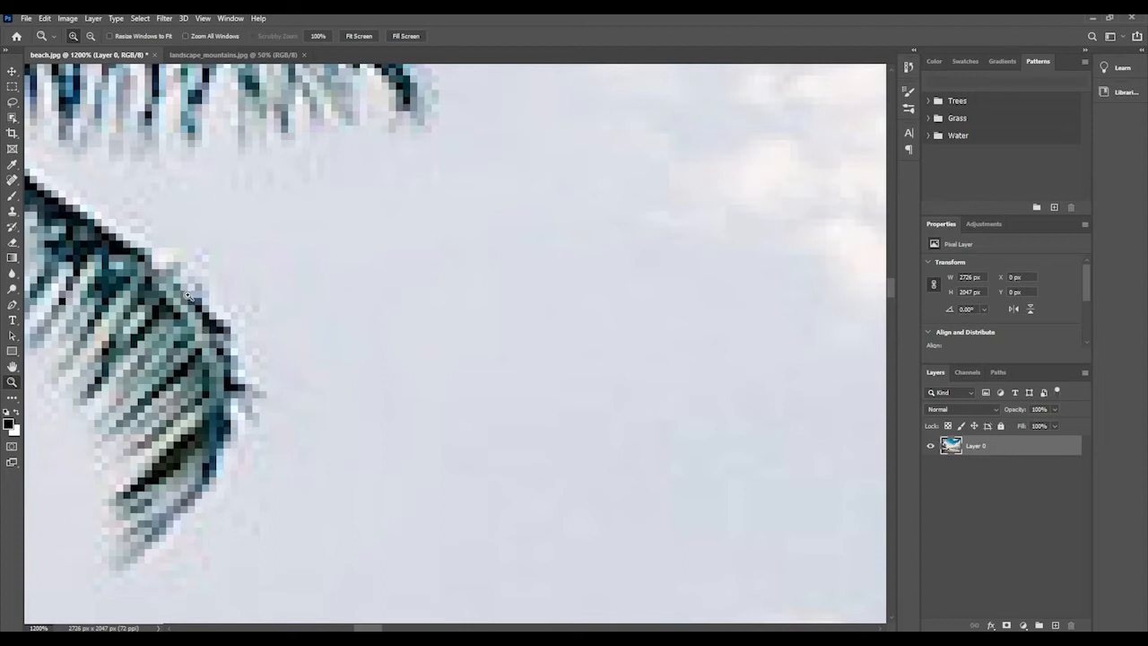
{"action": "left_click", "coordinate": [89, 36]}
{"action": "left_click", "coordinate": [302, 233]}
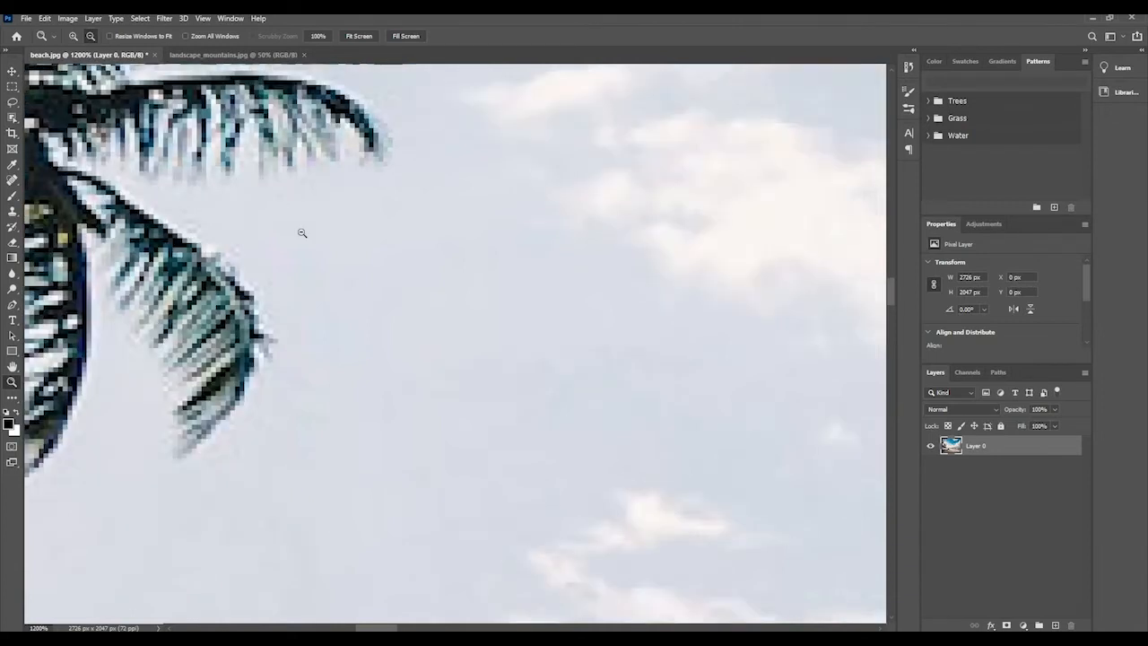
{"action": "left_click", "coordinate": [302, 234]}
{"action": "left_click", "coordinate": [302, 233]}
{"action": "left_click", "coordinate": [302, 233]}
{"action": "left_click", "coordinate": [302, 233]}
{"action": "left_click", "coordinate": [303, 233]}
{"action": "left_click", "coordinate": [302, 233]}
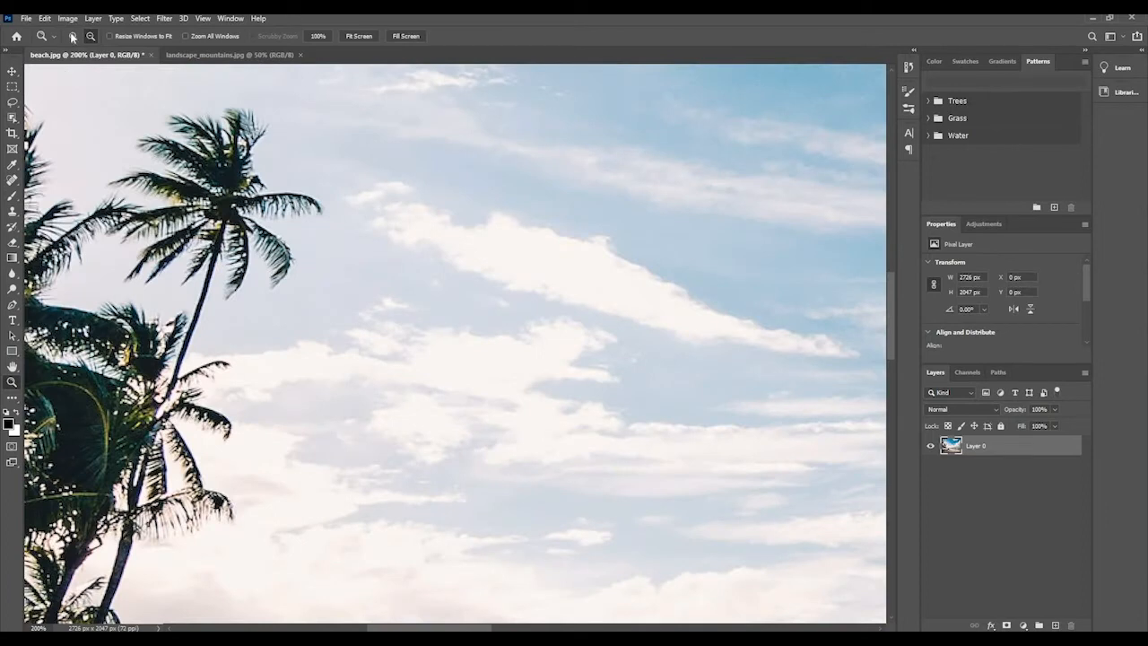
Step: Set the Zoom tool back to zooming in and magnify the palm tree to 500%
{"action": "left_click", "coordinate": [71, 37]}
{"action": "left_click", "coordinate": [271, 219]}
{"action": "left_click", "coordinate": [271, 219]}
{"action": "left_click", "coordinate": [271, 219]}
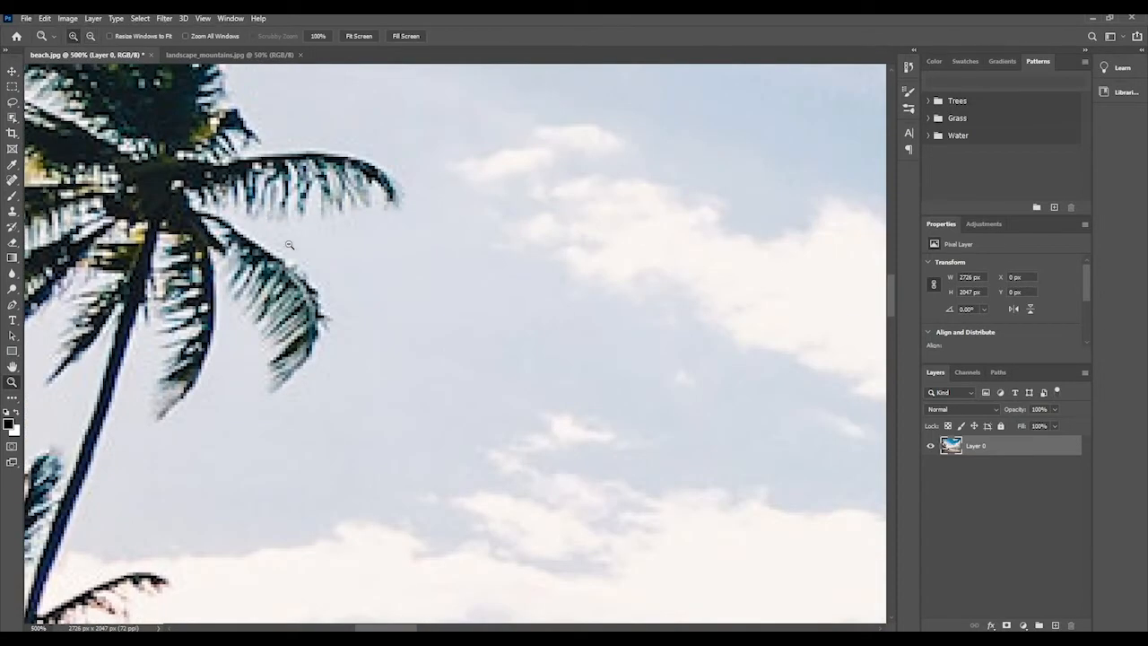
Step: Zoom out to 33.3% by temporarily reversing the Zoom tool, so the whole beach image is in view
{"action": "left_click", "coordinate": [348, 293], "text": "alt"}
{"action": "left_click", "coordinate": [348, 294], "text": "alt"}
{"action": "left_click", "coordinate": [348, 293], "text": "alt"}
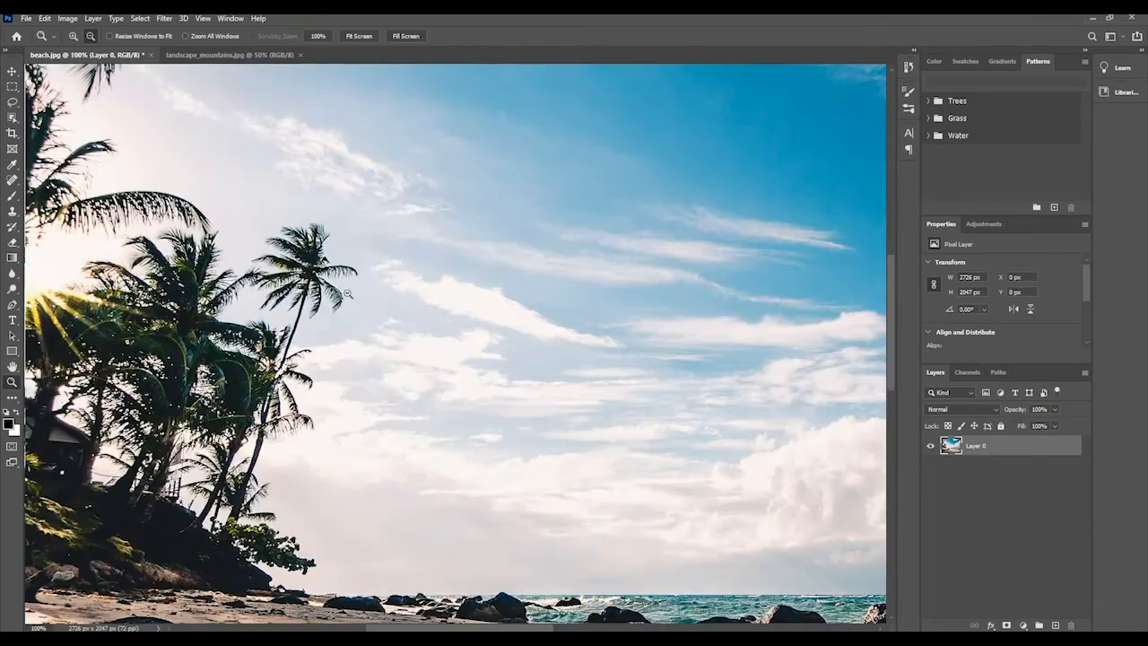
{"action": "left_click", "coordinate": [348, 293], "text": "alt"}
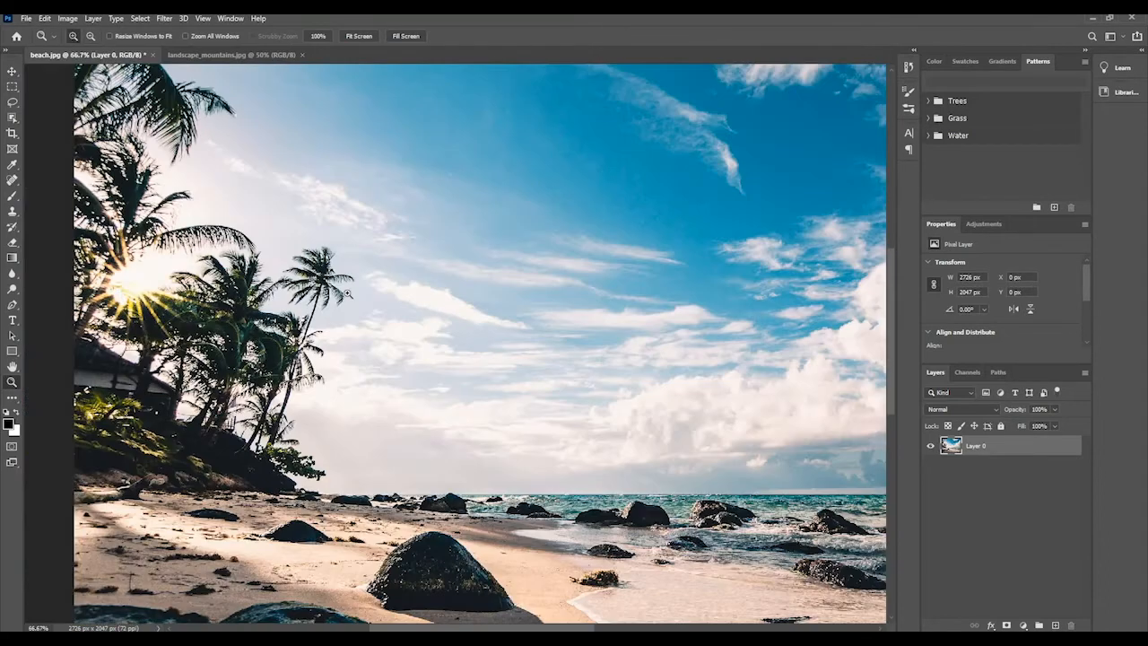
{"action": "key", "text": "alt"}
{"action": "left_click", "coordinate": [399, 293], "text": "alt"}
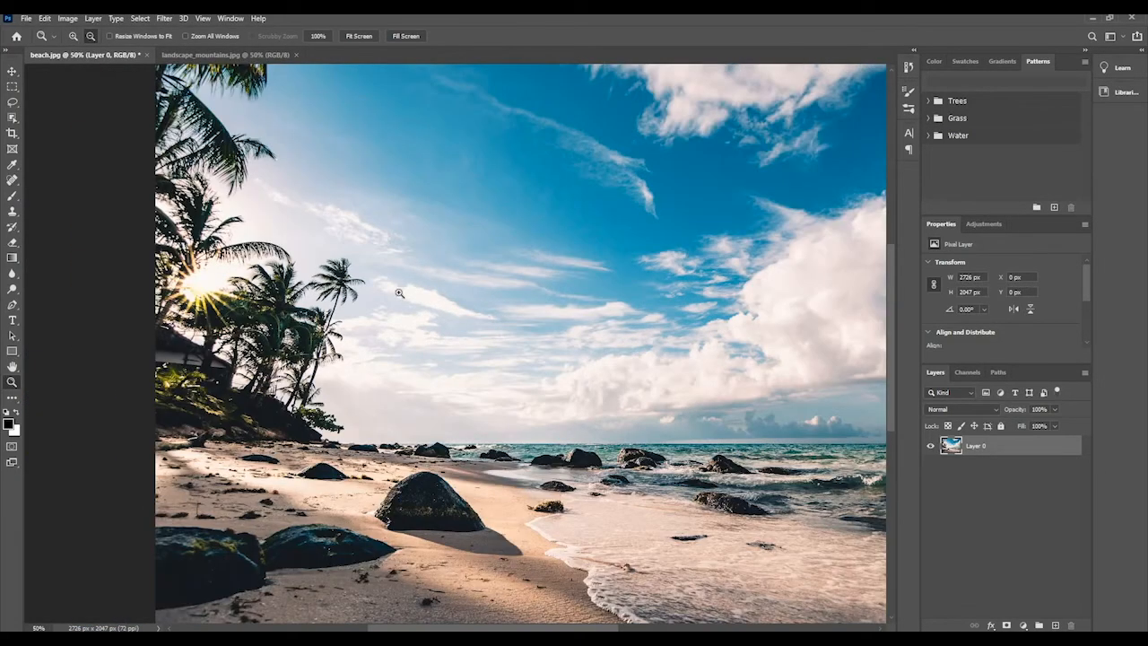
{"action": "left_click", "coordinate": [425, 258], "text": "alt"}
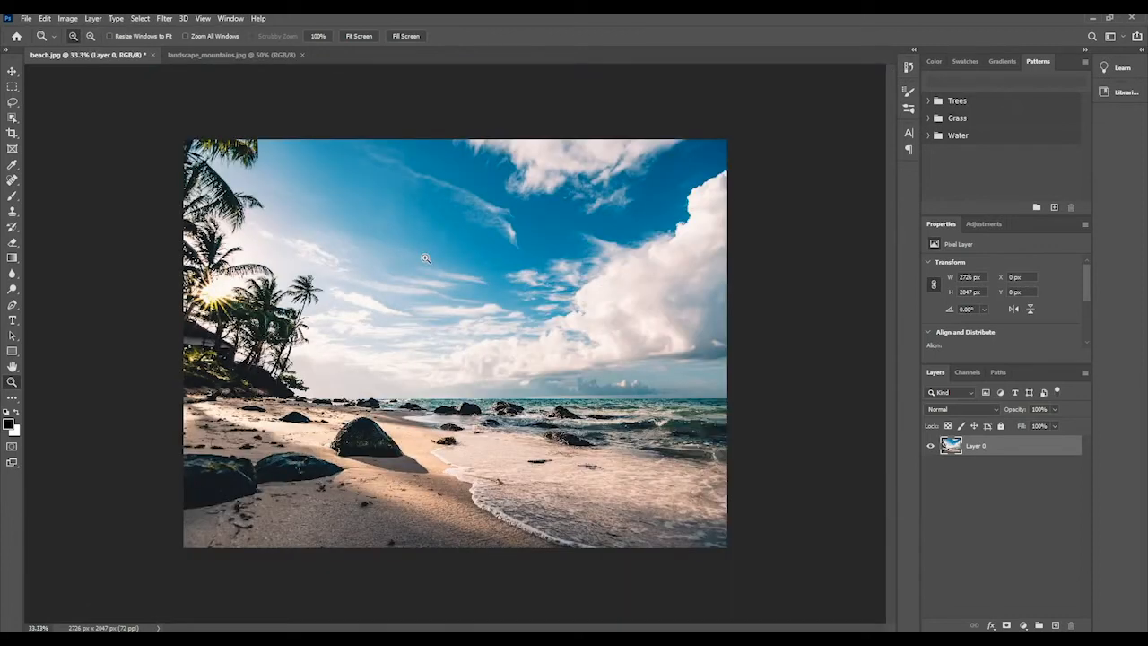
{"action": "key", "text": "alt"}
Step: Practise zooming in and out at the foreground rocks, ending at 300% on the small rock in the sand
{"action": "left_click", "coordinate": [273, 468]}
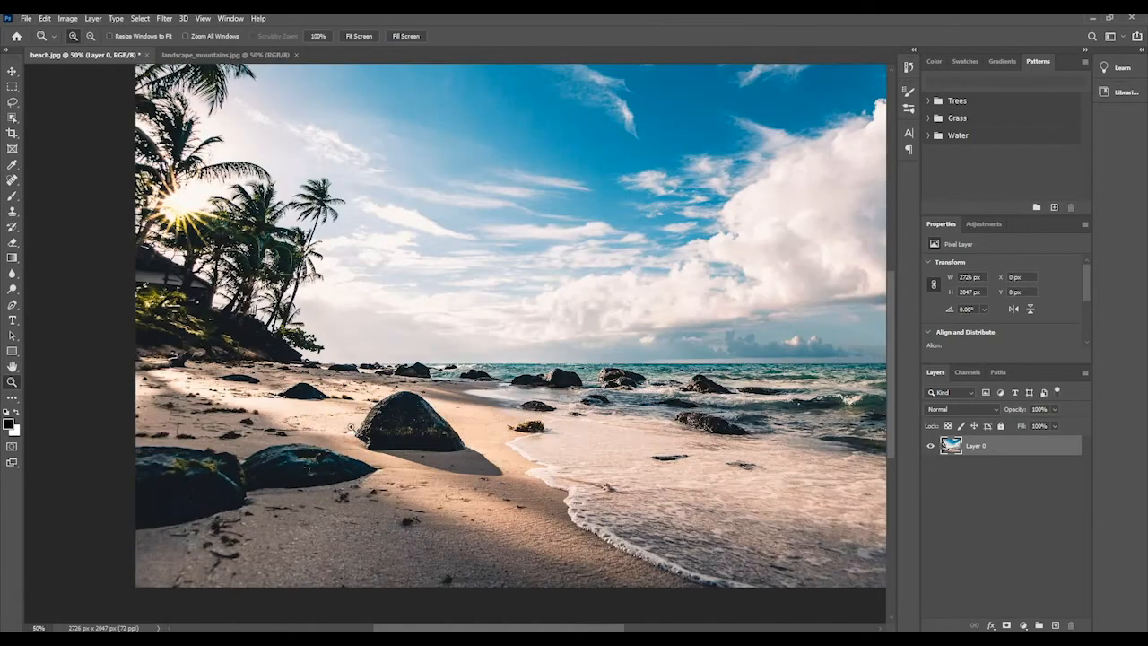
{"action": "left_click", "coordinate": [301, 489], "text": "alt"}
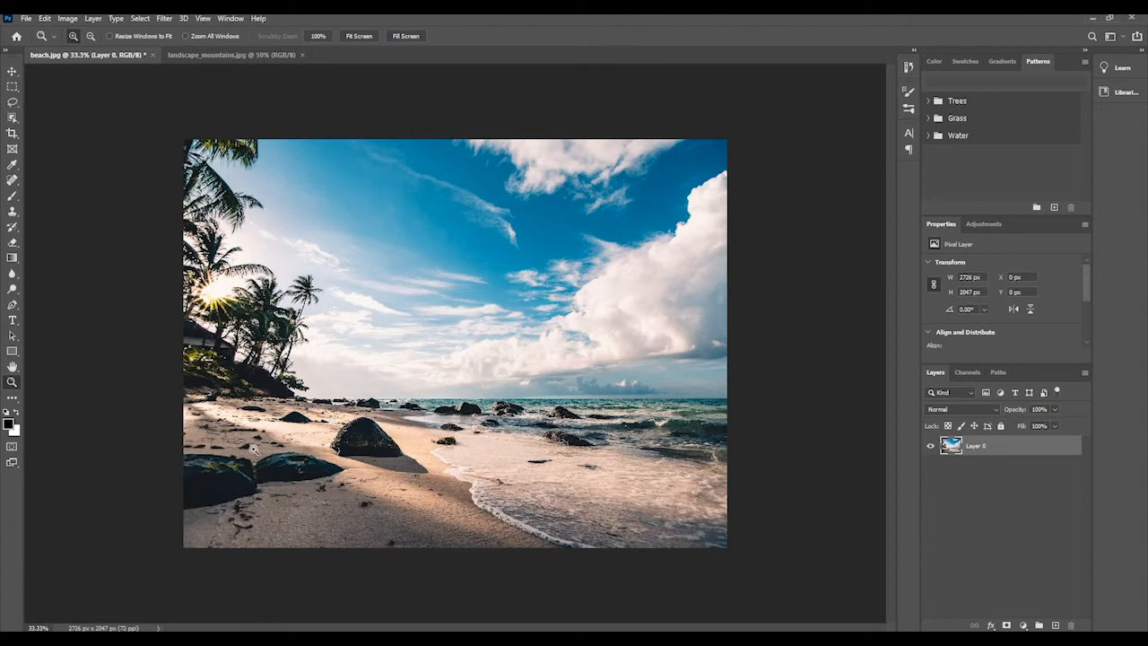
{"action": "left_click", "coordinate": [303, 419]}
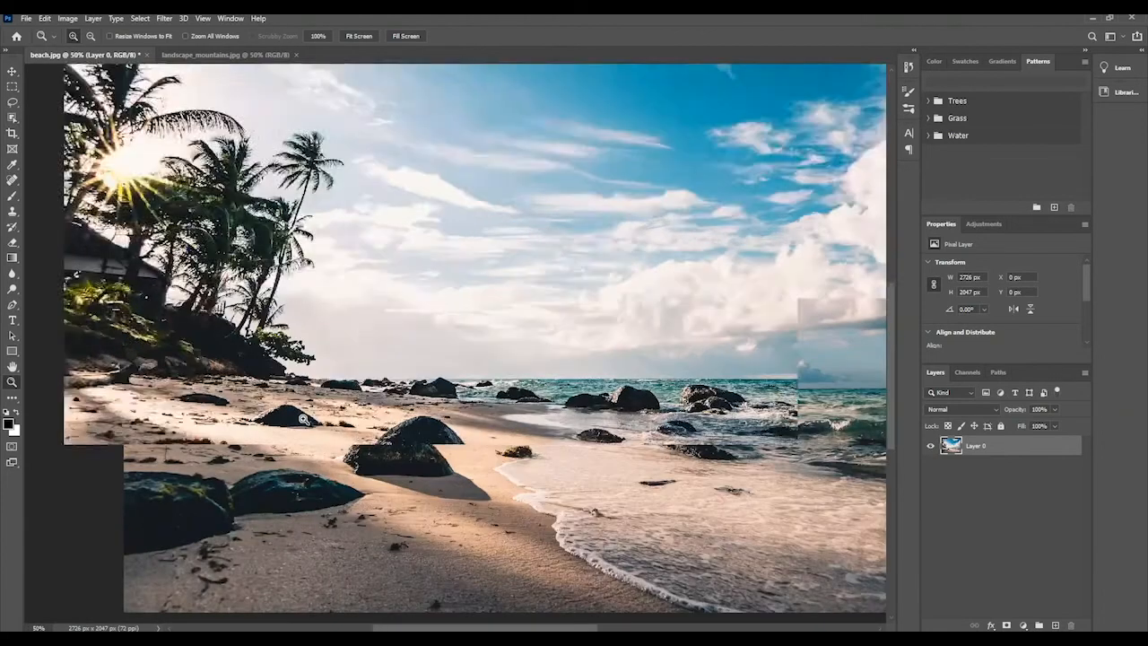
{"action": "left_click", "coordinate": [303, 419]}
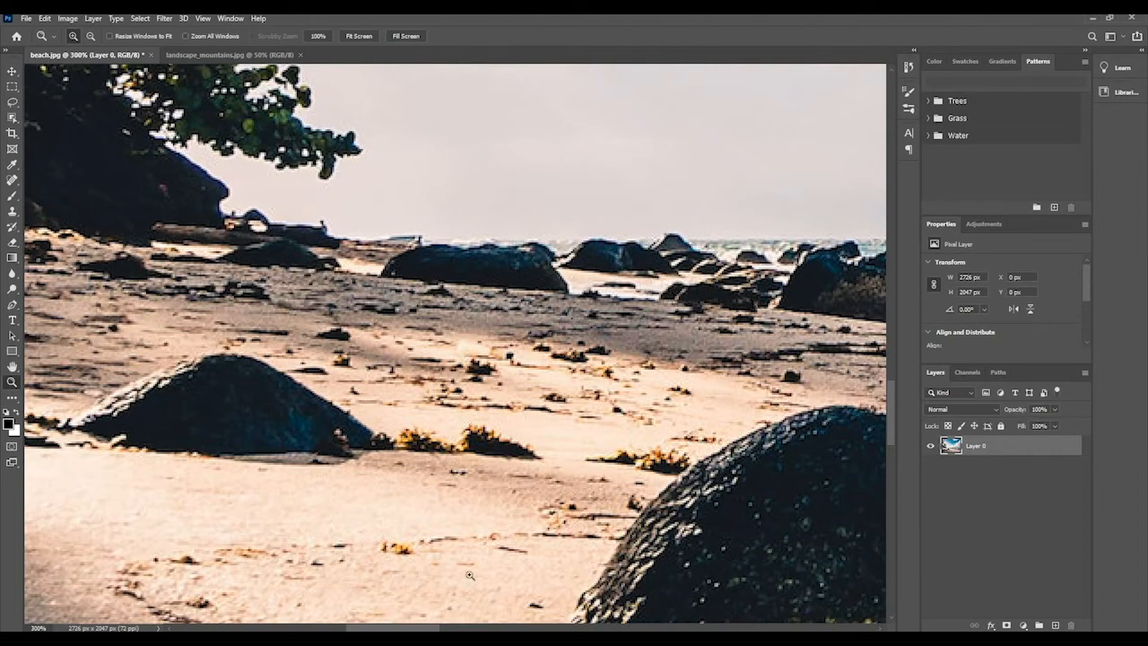
Step: Pan around the magnified beach image at 300% to examine the rocks, sky, shoreline and large foreground boulder
{"action": "left_click_drag", "start_coordinate": [416, 631], "coordinate": [363, 631]}
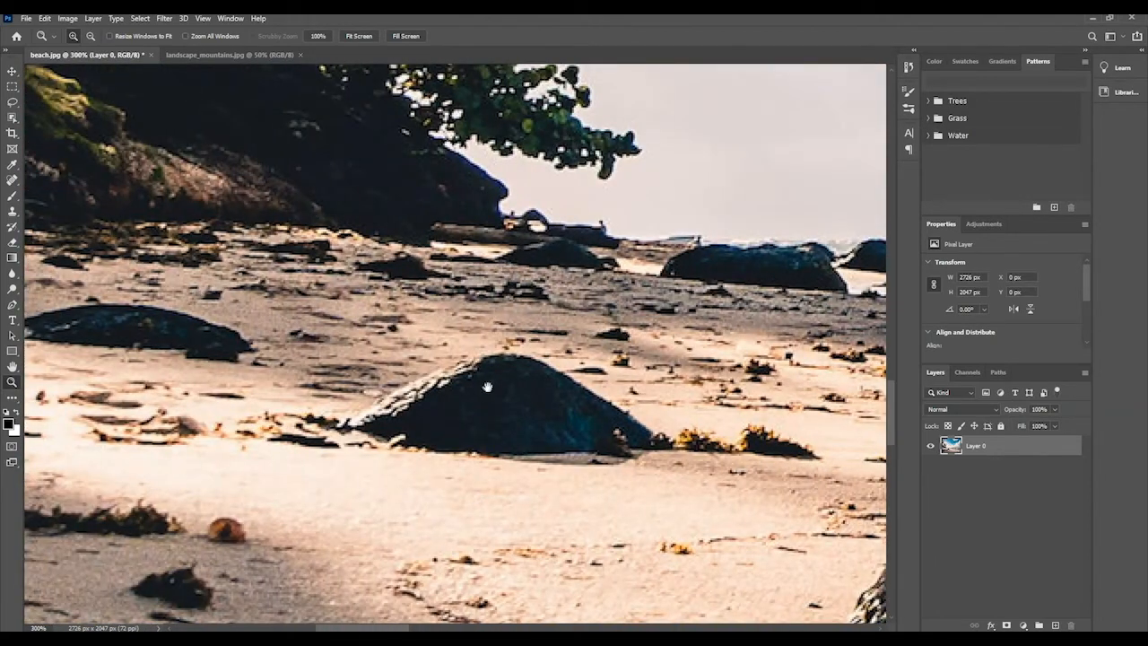
{"action": "left_click_drag", "start_coordinate": [610, 391], "coordinate": [455, 359]}
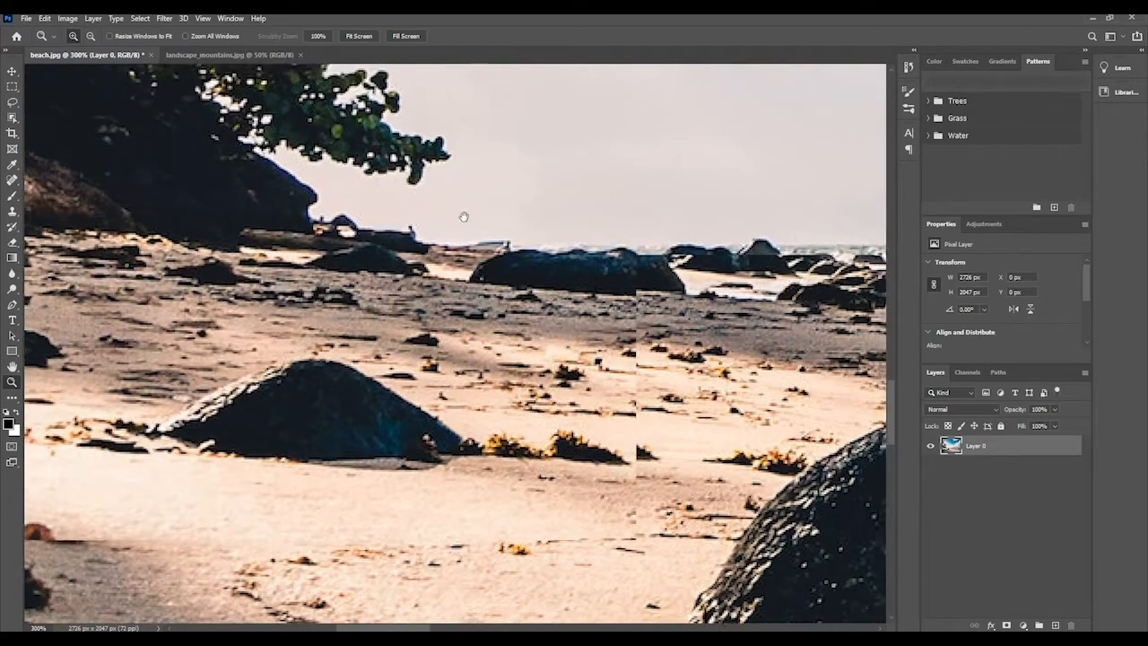
{"action": "left_click_drag", "start_coordinate": [464, 217], "coordinate": [342, 220]}
{"action": "left_click_drag", "start_coordinate": [569, 274], "coordinate": [337, 289]}
{"action": "left_click_drag", "start_coordinate": [610, 306], "coordinate": [506, 461]}
{"action": "left_click_drag", "start_coordinate": [525, 285], "coordinate": [512, 469]}
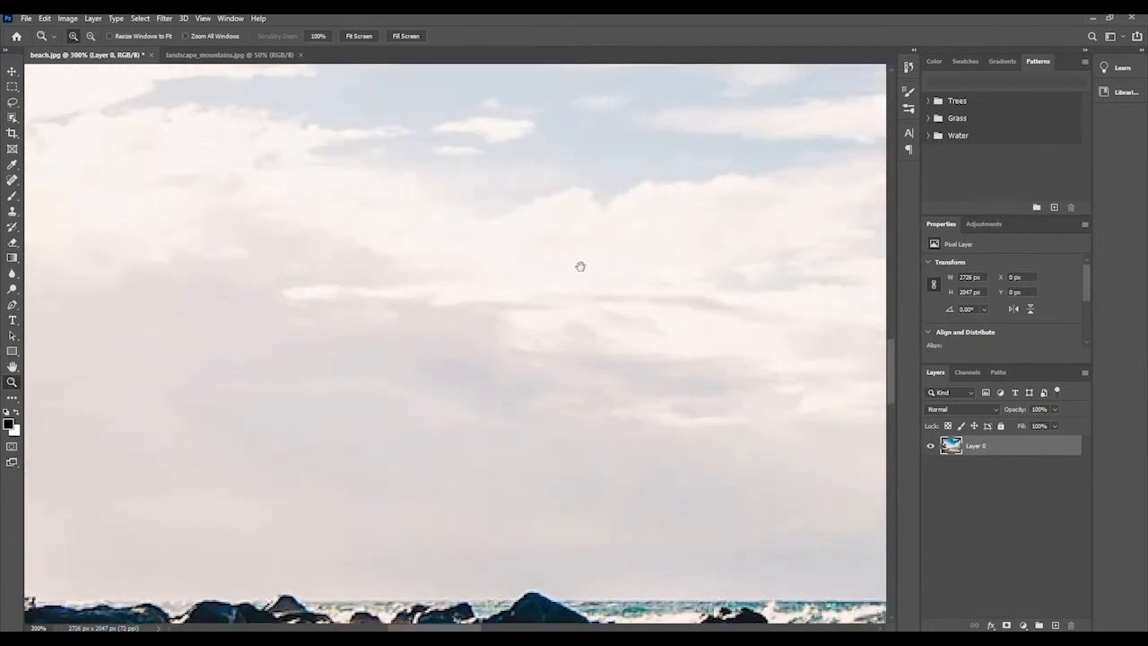
{"action": "left_click_drag", "start_coordinate": [580, 266], "coordinate": [487, 404]}
{"action": "left_click_drag", "start_coordinate": [401, 409], "coordinate": [538, 211]}
{"action": "left_click_drag", "start_coordinate": [472, 392], "coordinate": [580, 265]}
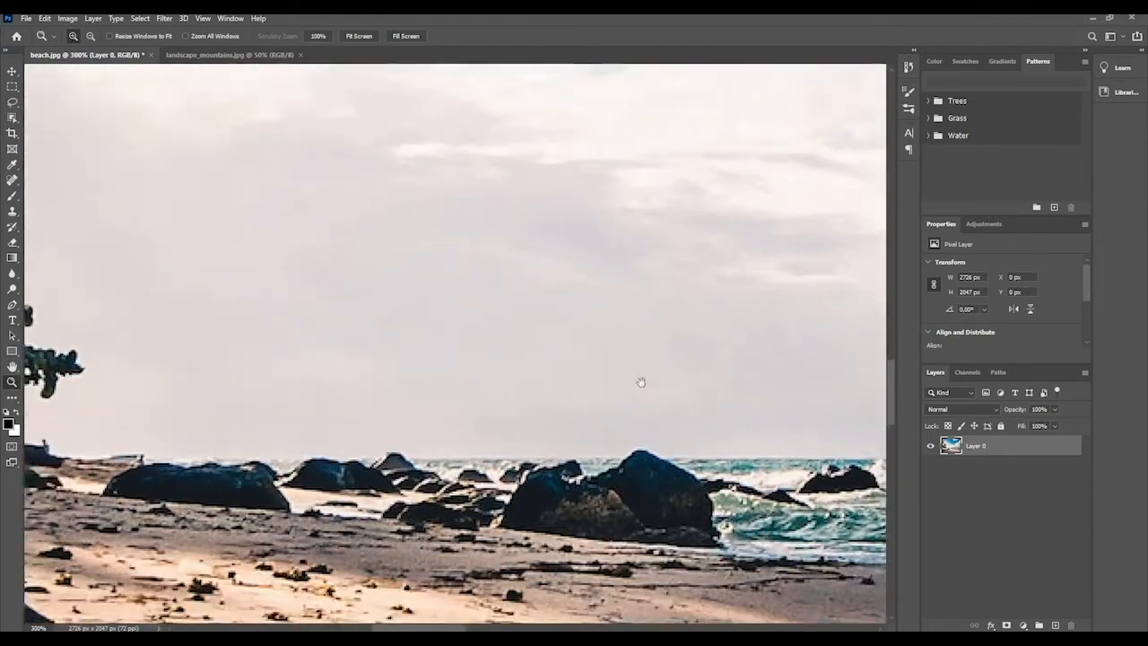
{"action": "left_click_drag", "start_coordinate": [640, 382], "coordinate": [607, 266]}
{"action": "left_click_drag", "start_coordinate": [582, 392], "coordinate": [595, 265]}
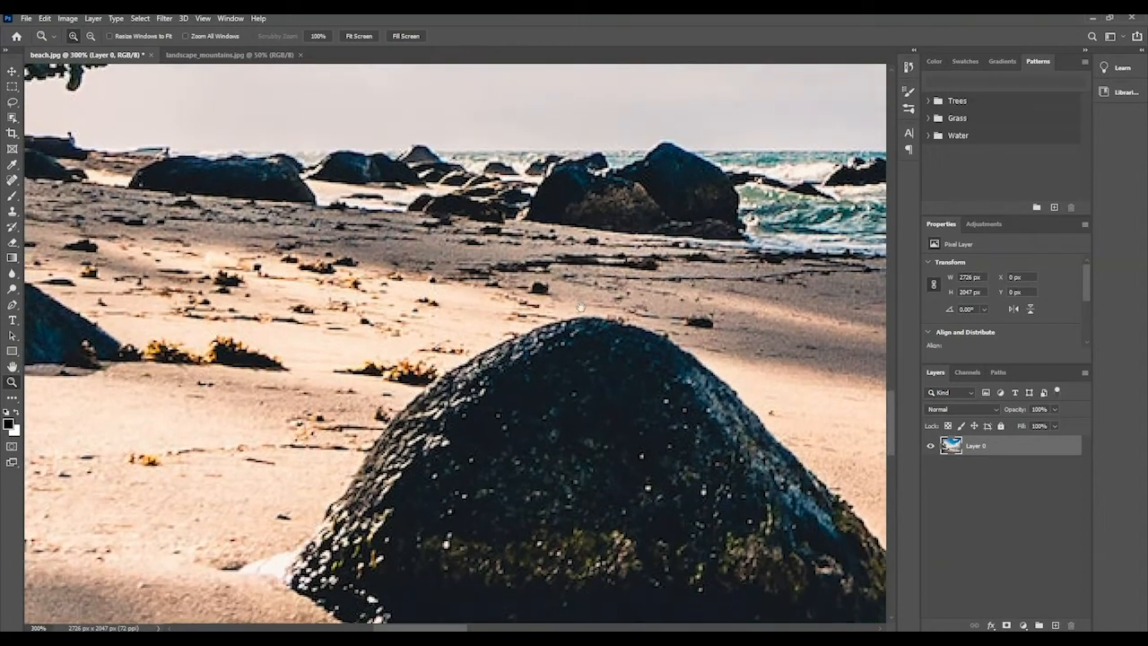
{"action": "left_click_drag", "start_coordinate": [581, 307], "coordinate": [569, 267]}
{"action": "left_click_drag", "start_coordinate": [696, 327], "coordinate": [564, 336]}
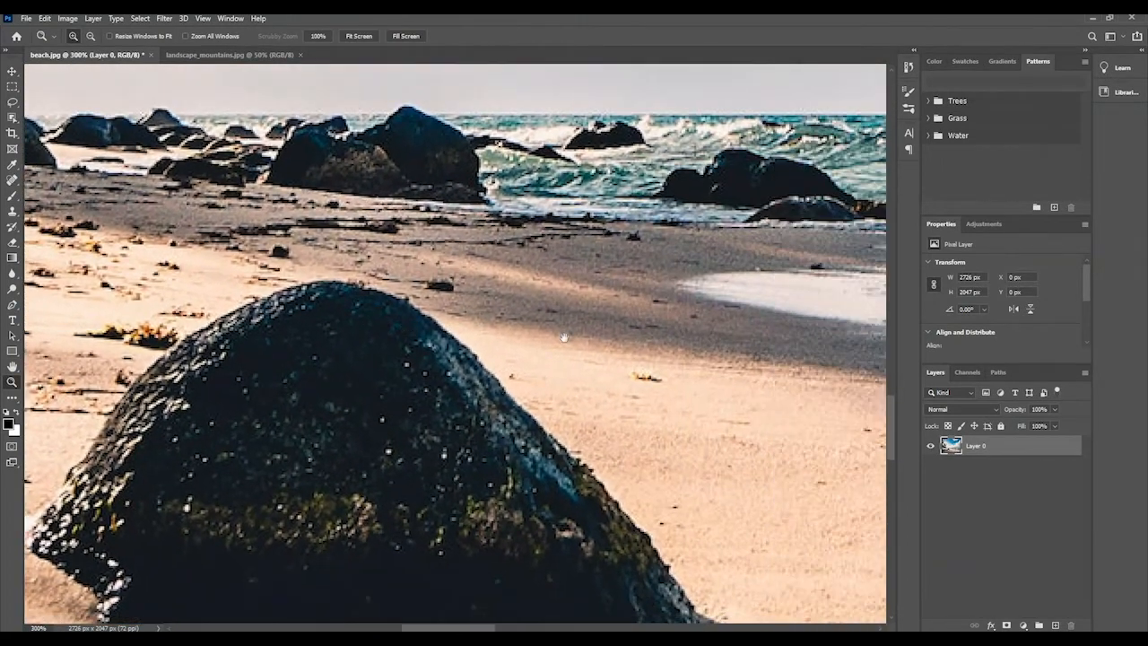
Step: Zoom out from the large boulder to 33.3% to view the full beach image
{"action": "left_click", "coordinate": [507, 323], "text": "alt"}
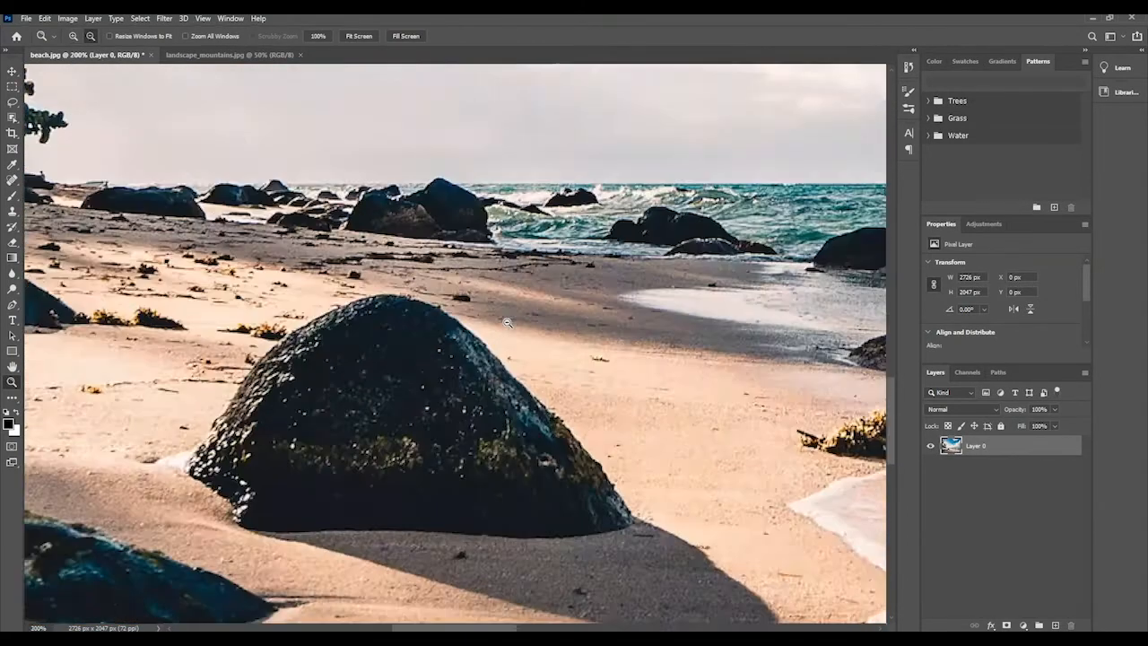
{"action": "left_click", "coordinate": [508, 323], "text": "alt"}
{"action": "left_click", "coordinate": [508, 323], "text": "alt"}
{"action": "left_click", "coordinate": [507, 323], "text": "alt"}
{"action": "left_click", "coordinate": [507, 323], "text": "alt"}
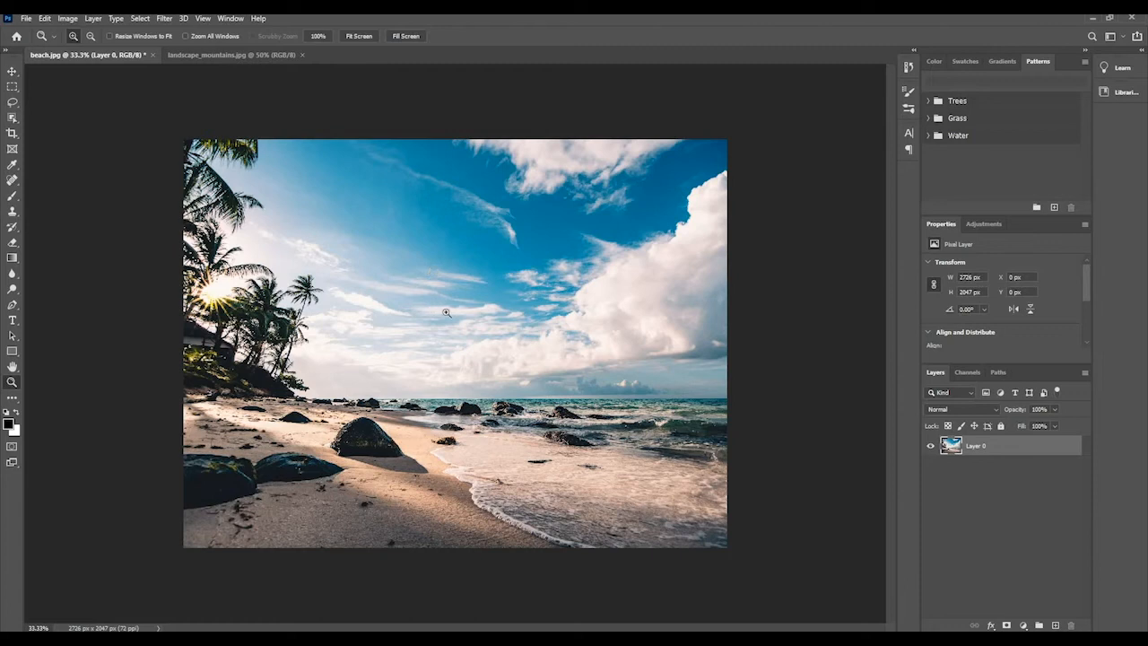
Step: Try scaling the beach layer down proportionally from its upper-left corner with the Move tool's transform controls, and cancel the transform
{"action": "left_click", "coordinate": [9, 71]}
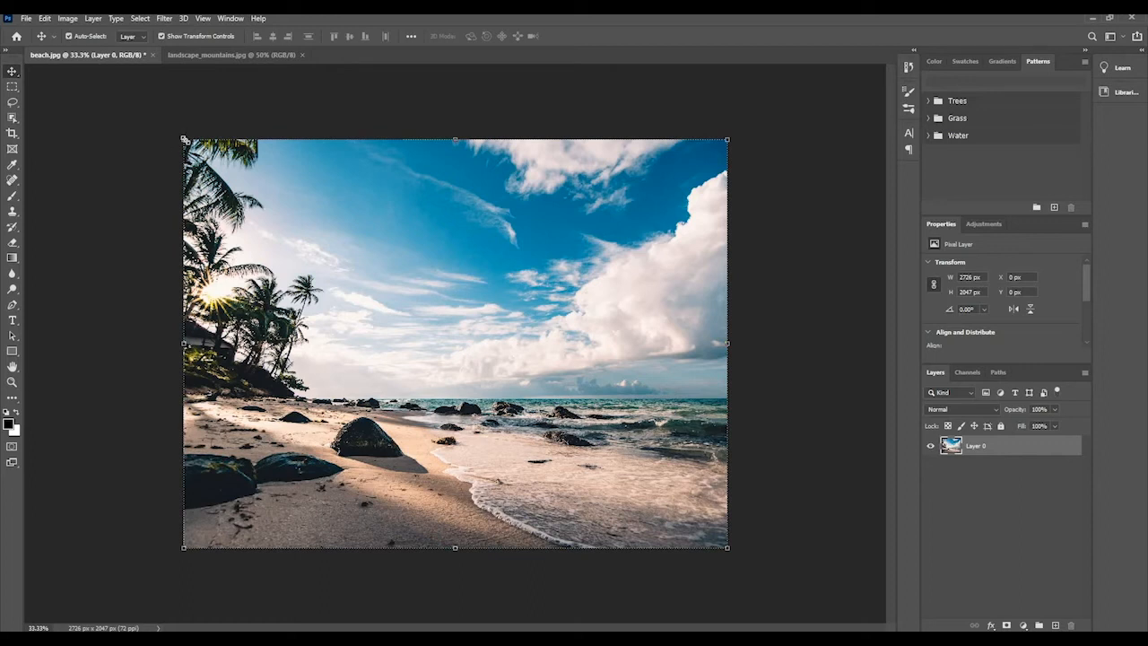
{"action": "left_click_drag", "start_coordinate": [184, 139], "coordinate": [303, 229]}
{"action": "left_click_drag", "start_coordinate": [244, 191], "coordinate": [277, 209]}
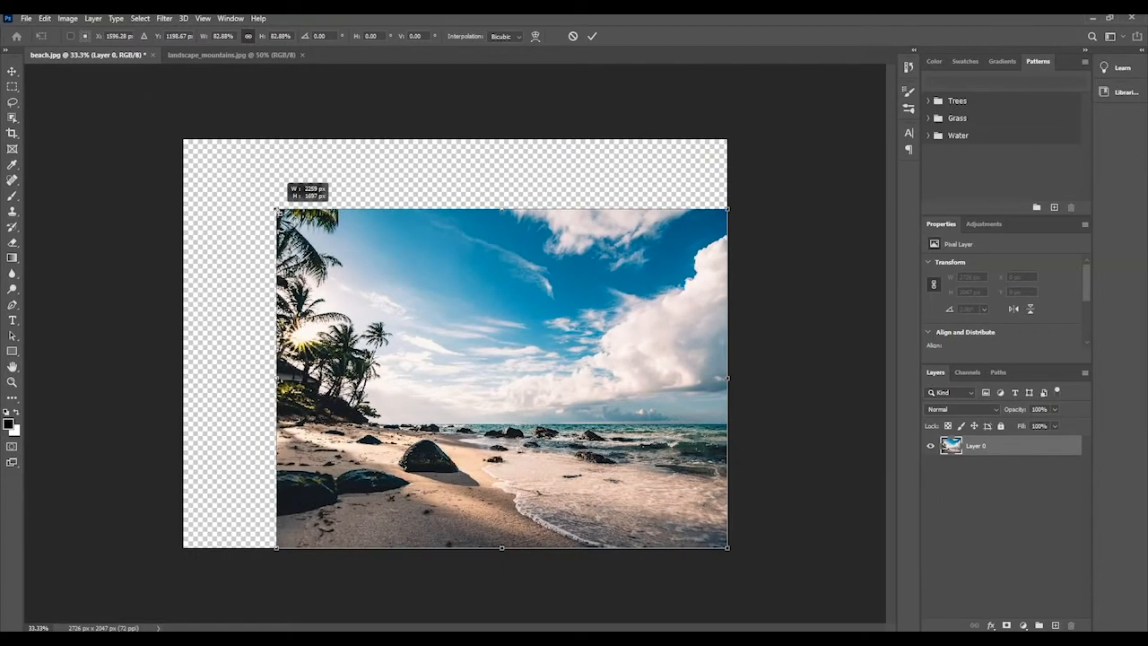
{"action": "left_click", "coordinate": [572, 37]}
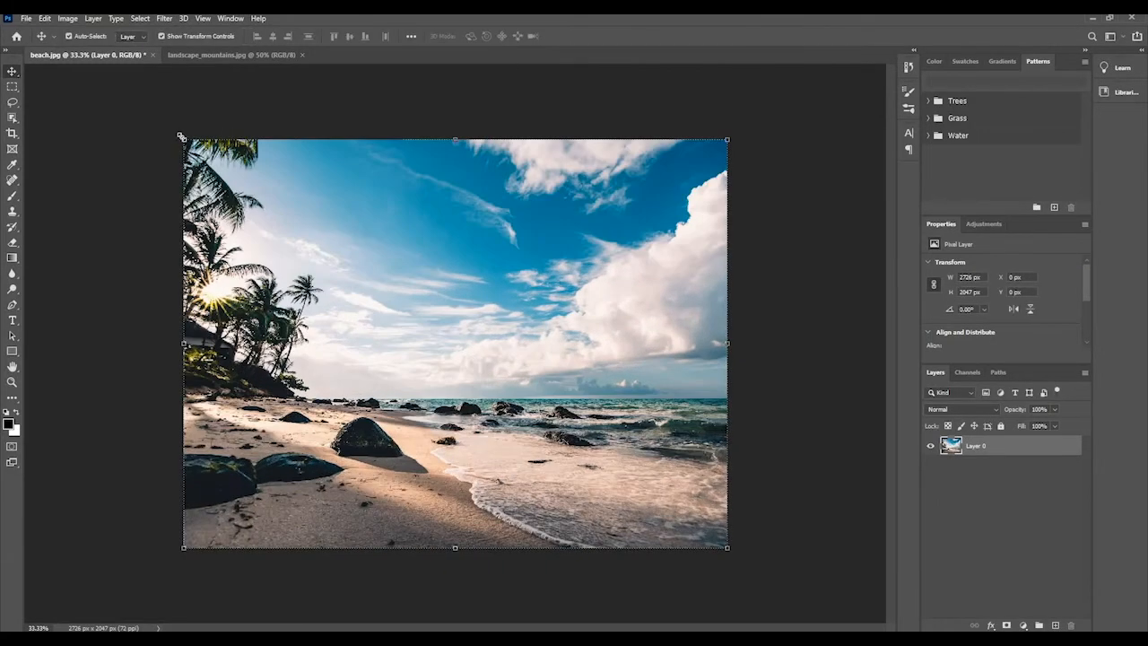
Step: Scale the beach layer proportionally about its centre to 44.55% of its size
{"action": "left_click_drag", "start_coordinate": [186, 139], "coordinate": [346, 263]}
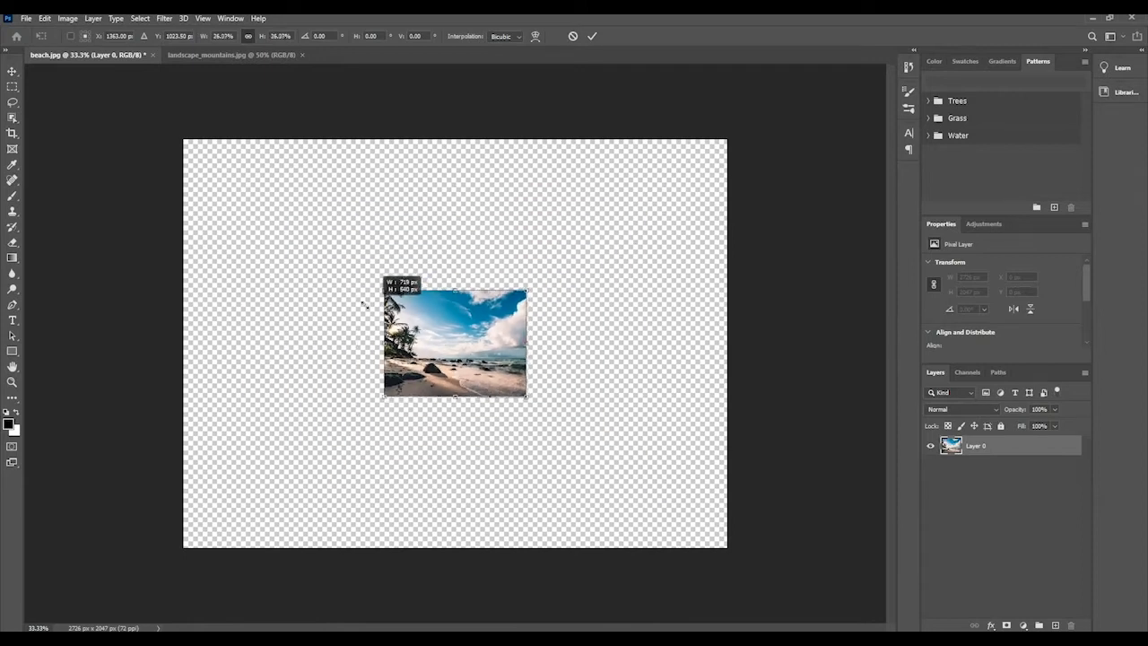
{"action": "left_click_drag", "start_coordinate": [241, 260], "coordinate": [281, 273]}
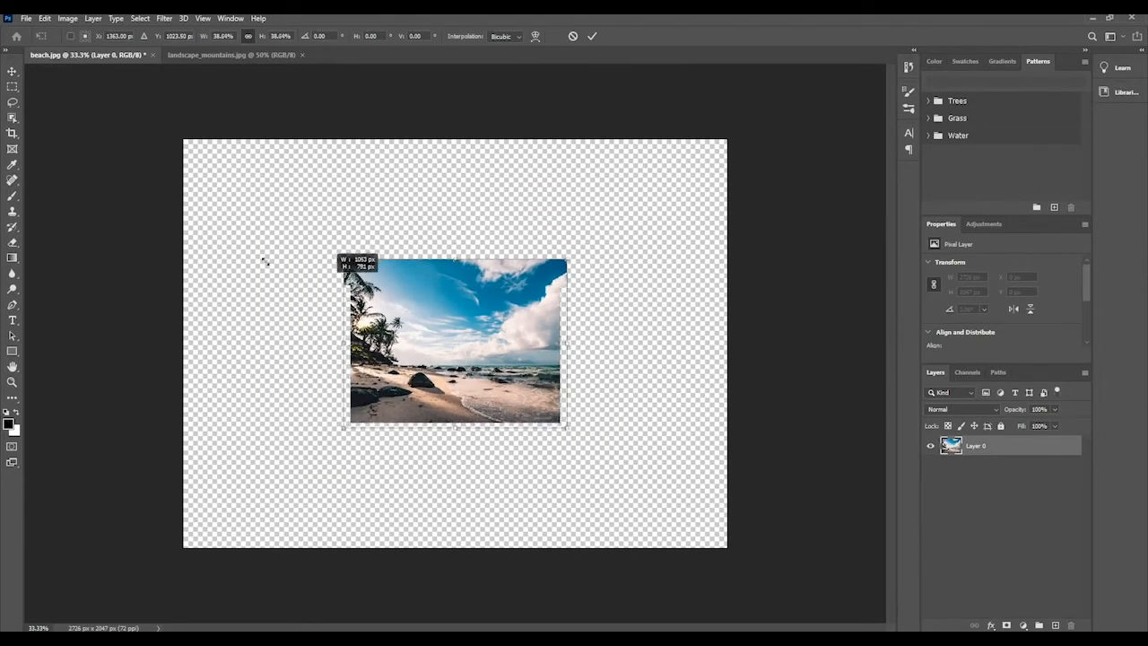
{"action": "mouse_move", "coordinate": [310, 280]}
{"action": "left_mouse_down"}
{"action": "mouse_move", "coordinate": [252, 260]}
{"action": "mouse_move", "coordinate": [318, 283]}
{"action": "mouse_move", "coordinate": [249, 262]}
{"action": "mouse_move", "coordinate": [309, 286]}
{"action": "left_mouse_up"}
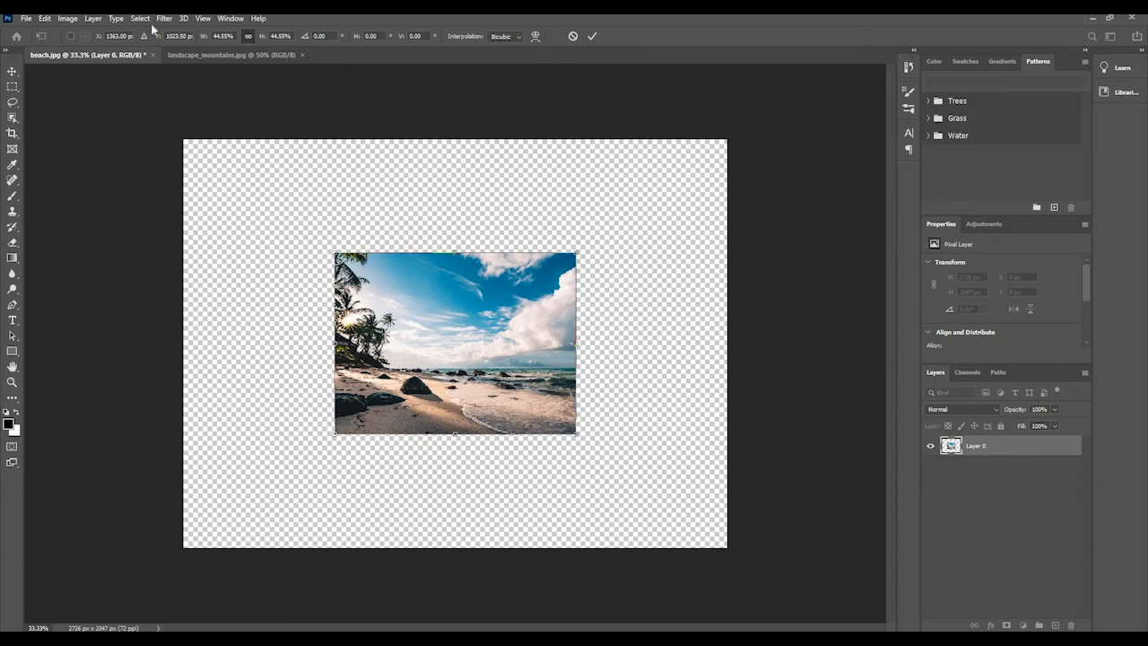
Step: Check the Layer and Select menu commands while the transform is pending, and apply the scaling to the beach layer
{"action": "left_click", "coordinate": [143, 20]}
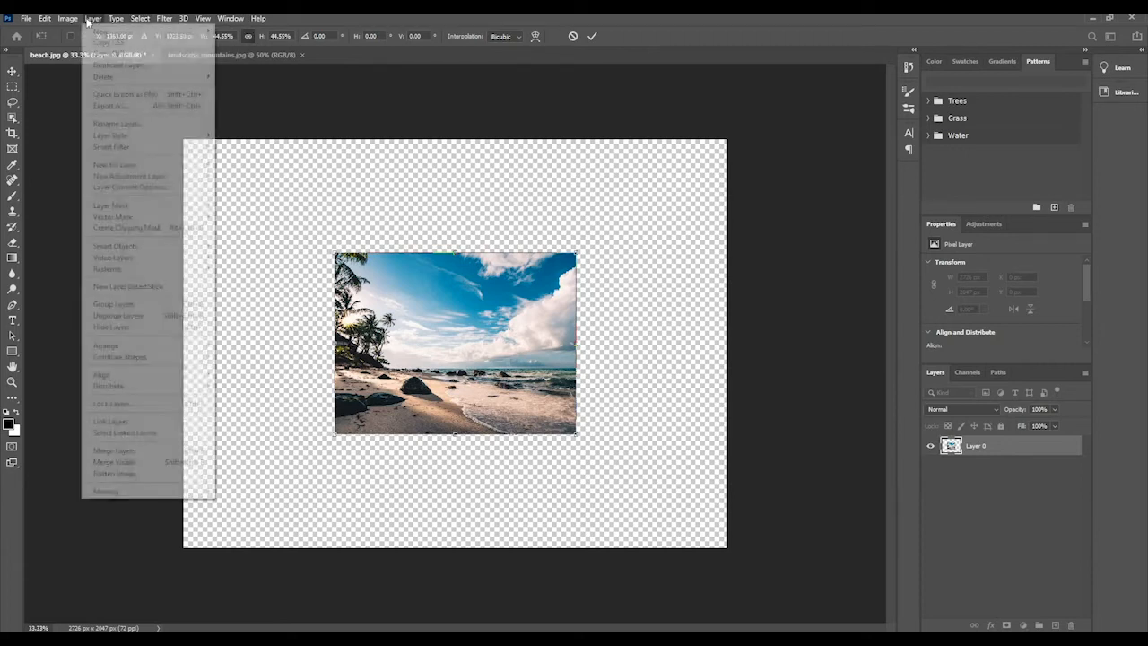
{"action": "left_click", "coordinate": [90, 20]}
{"action": "left_click", "coordinate": [77, 20]}
{"action": "mouse_move", "coordinate": [99, 21]}
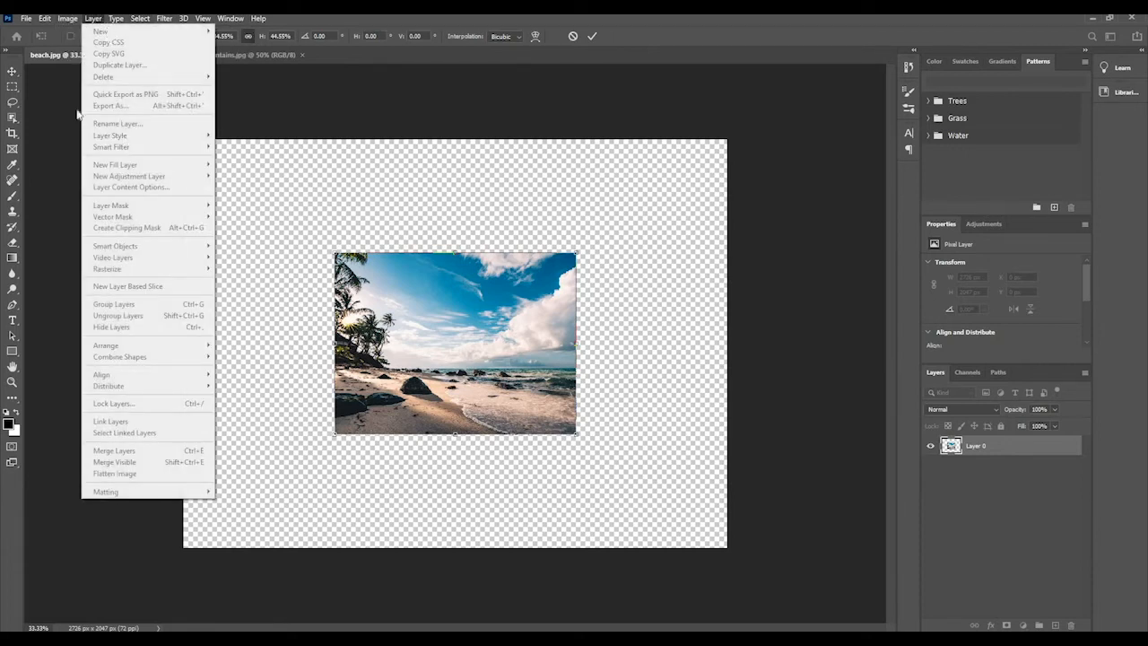
{"action": "mouse_move", "coordinate": [202, 34]}
{"action": "left_click", "coordinate": [141, 20]}
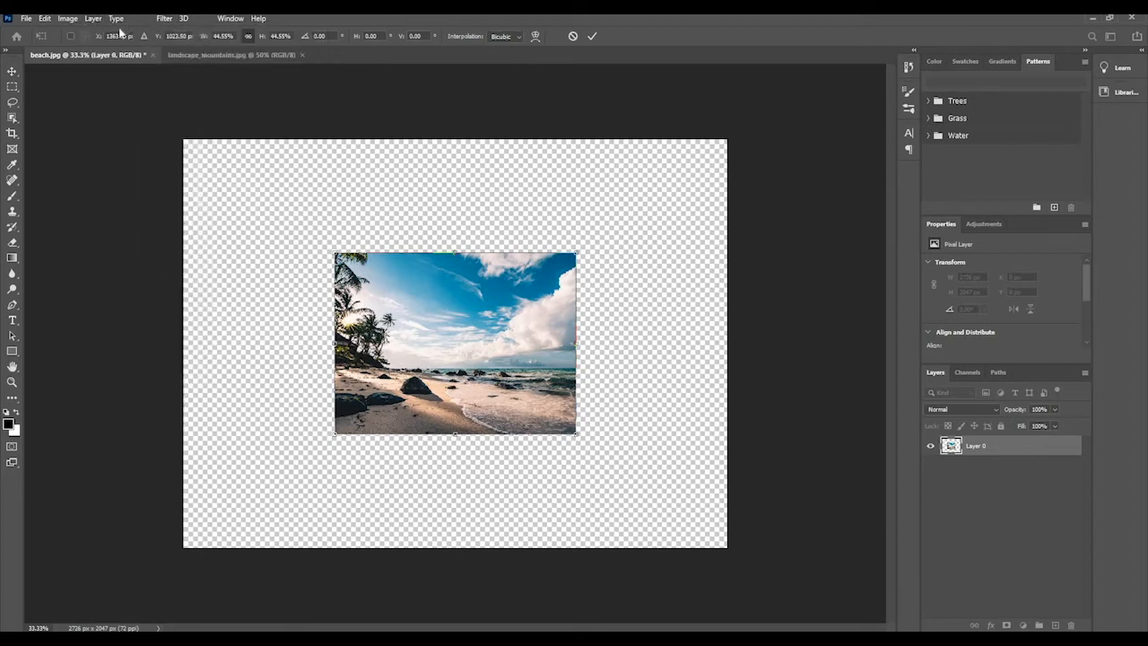
{"action": "left_click", "coordinate": [141, 19]}
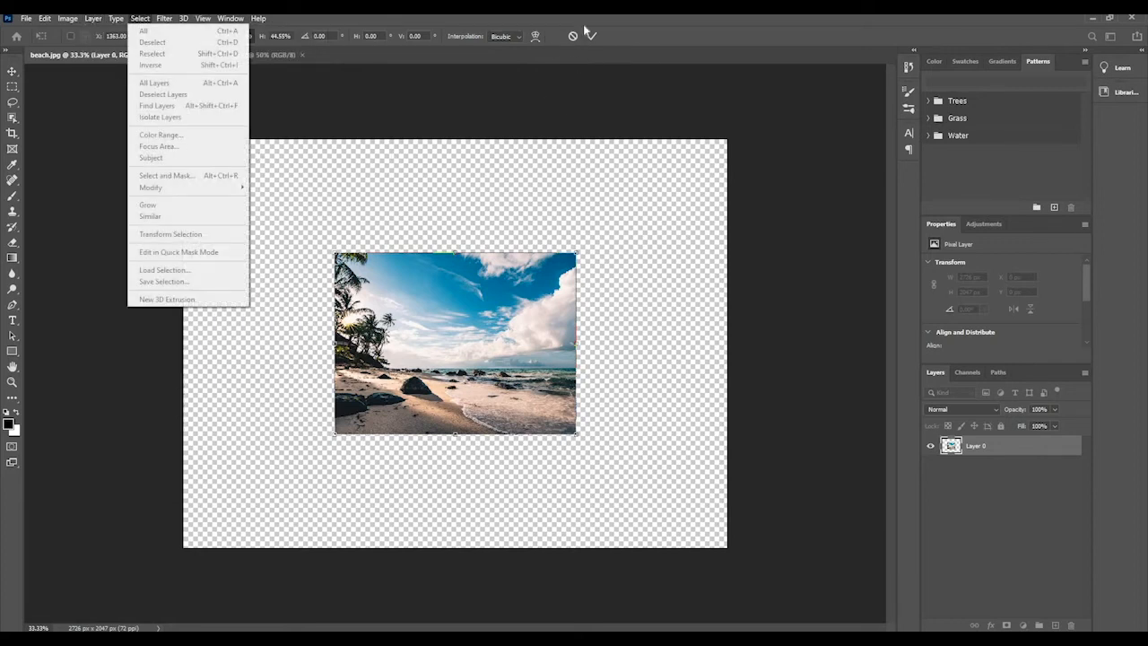
{"action": "left_click", "coordinate": [618, 23]}
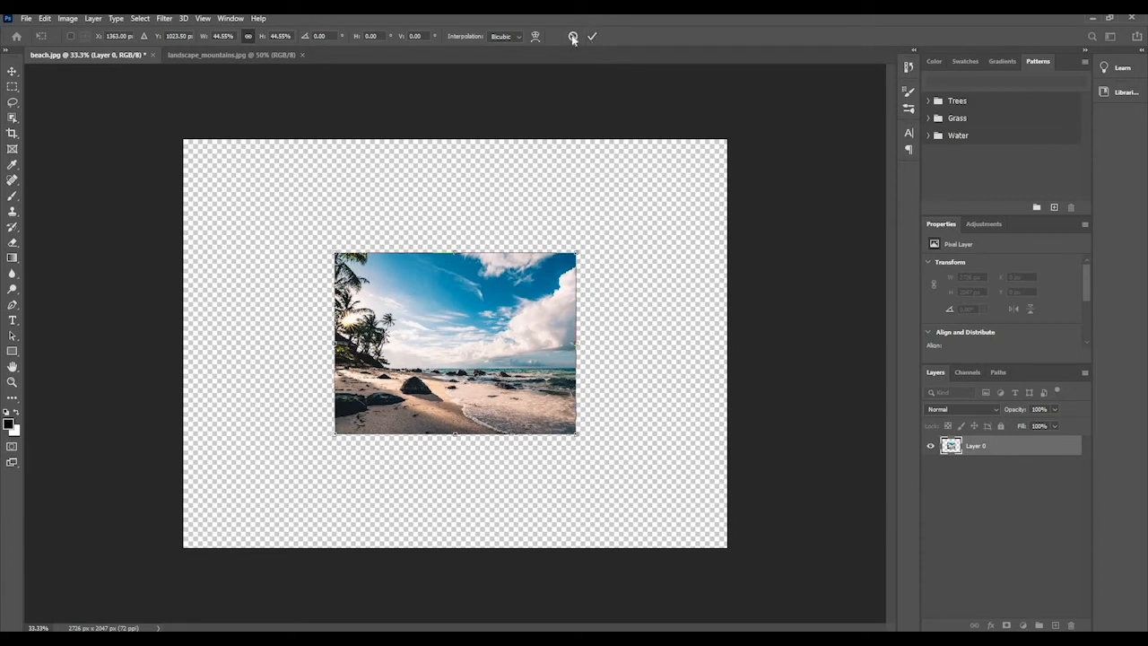
{"action": "left_click", "coordinate": [189, 20]}
{"action": "left_click", "coordinate": [489, 23]}
{"action": "left_click", "coordinate": [591, 38]}
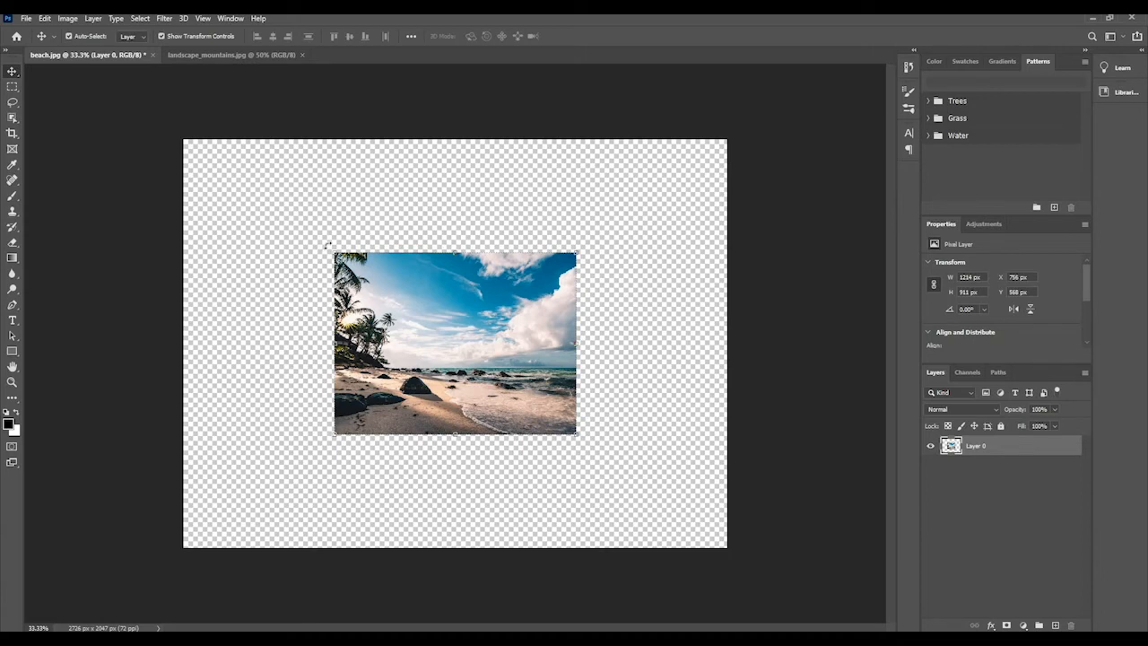
Step: Try rotating the reduced beach layer to about -61.5°, and cancel the transform
{"action": "left_click_drag", "start_coordinate": [327, 244], "coordinate": [484, 259]}
{"action": "left_click_drag", "start_coordinate": [394, 240], "coordinate": [376, 359]}
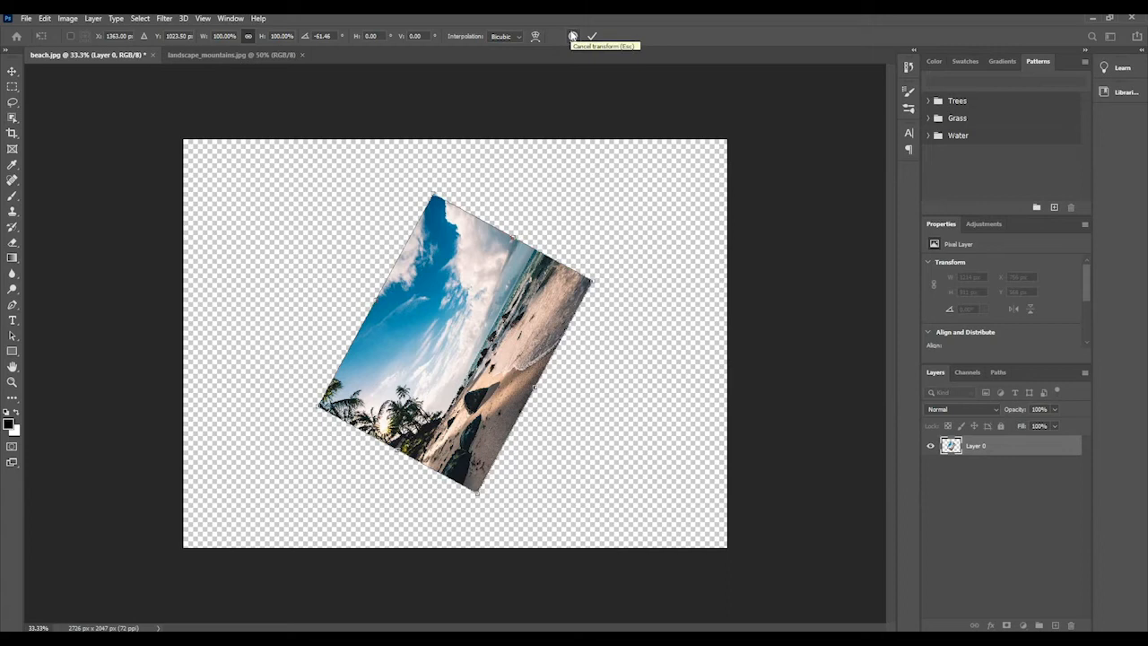
{"action": "left_click", "coordinate": [572, 36]}
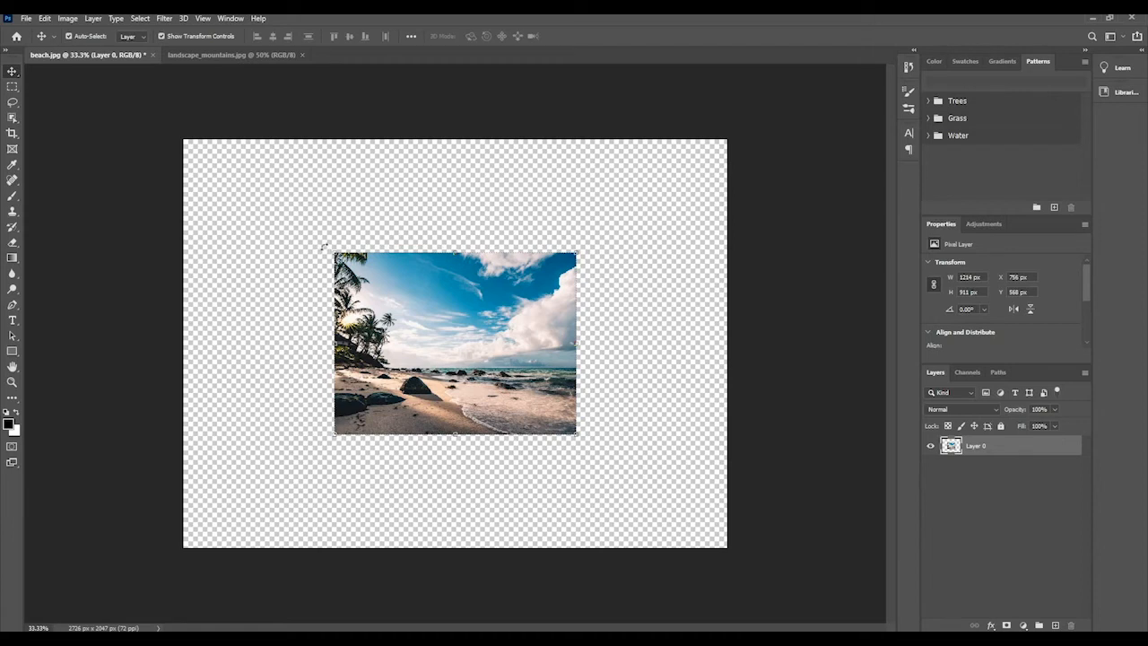
Step: Enter Free Transform on the beach layer, apply it without altering size or angle, and deselect the layer
{"action": "key", "text": "ctrl+t"}
{"action": "mouse_move", "coordinate": [323, 248]}
{"action": "left_mouse_down"}
{"action": "mouse_move", "coordinate": [307, 322]}
{"action": "mouse_move", "coordinate": [334, 368]}
{"action": "mouse_move", "coordinate": [354, 396]}
{"action": "mouse_move", "coordinate": [422, 410]}
{"action": "mouse_move", "coordinate": [474, 459]}
{"action": "mouse_move", "coordinate": [544, 418]}
{"action": "mouse_move", "coordinate": [583, 359]}
{"action": "mouse_move", "coordinate": [531, 269]}
{"action": "mouse_move", "coordinate": [462, 248]}
{"action": "mouse_move", "coordinate": [378, 277]}
{"action": "mouse_move", "coordinate": [373, 298]}
{"action": "mouse_move", "coordinate": [357, 254]}
{"action": "mouse_move", "coordinate": [321, 243]}
{"action": "mouse_move", "coordinate": [309, 290]}
{"action": "mouse_move", "coordinate": [302, 254]}
{"action": "mouse_move", "coordinate": [305, 303]}
{"action": "mouse_move", "coordinate": [306, 249]}
{"action": "left_mouse_up"}
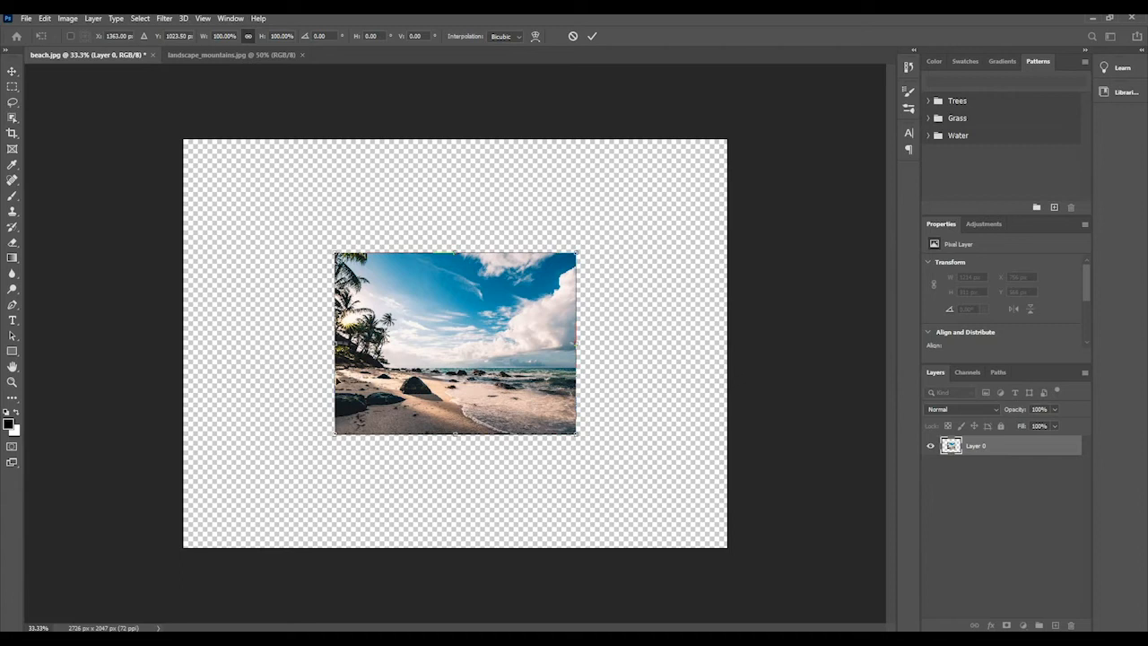
{"action": "left_click", "coordinate": [590, 36]}
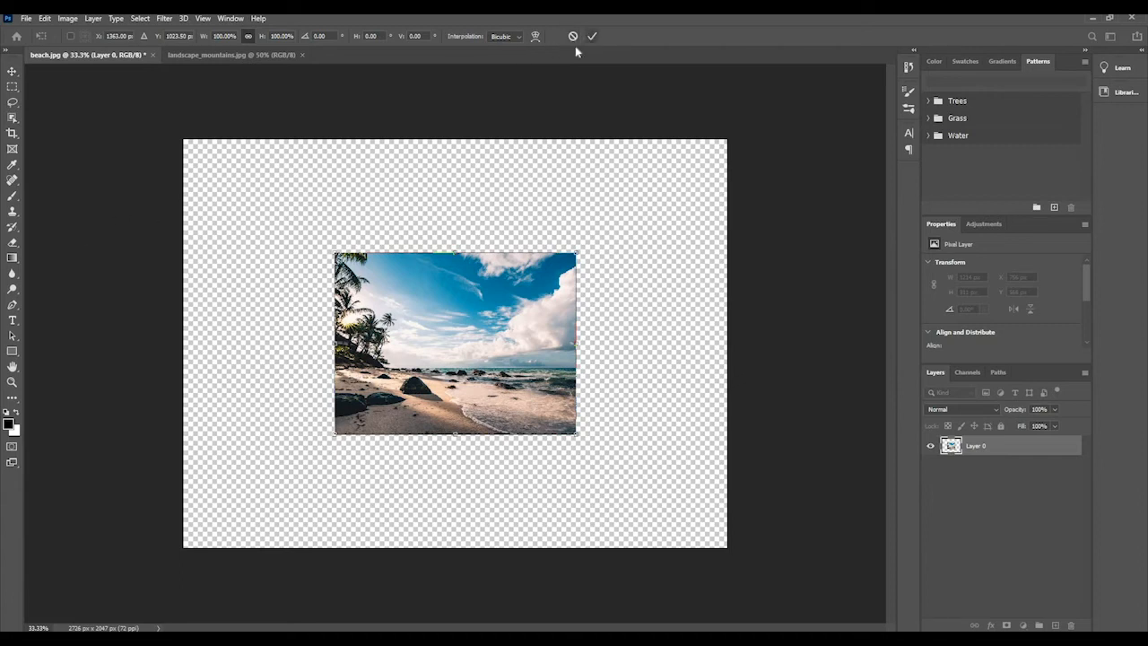
{"action": "left_click", "coordinate": [448, 172]}
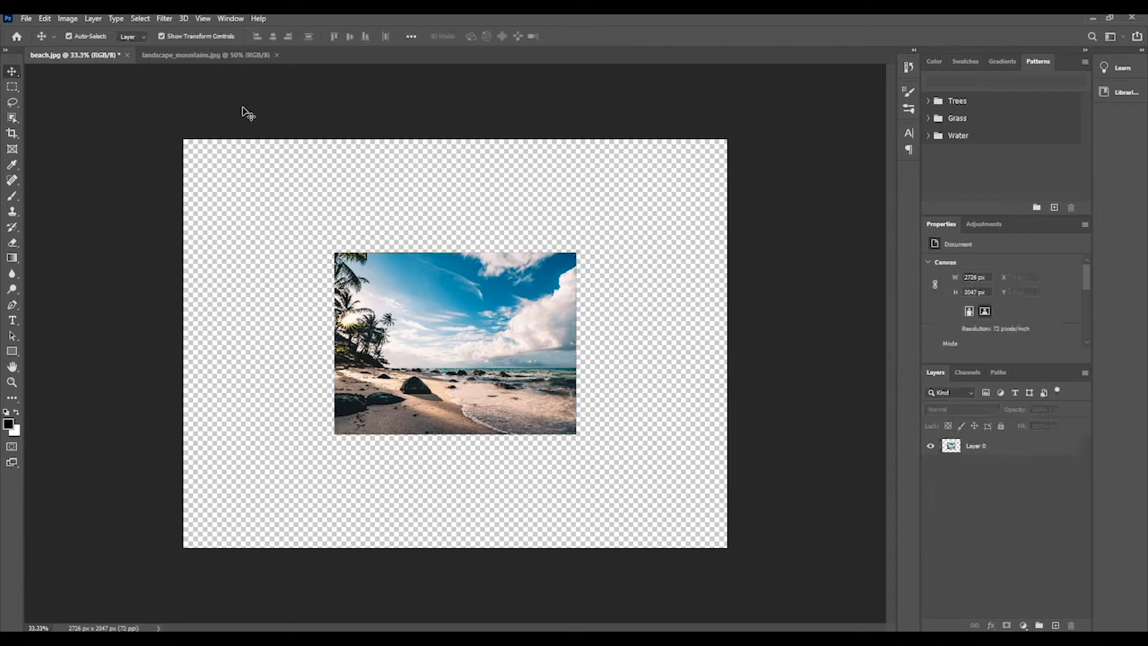
Step: Start saving the beach document on the computer, and shrink the Save As window and place it over the canvas
{"action": "left_click", "coordinate": [30, 22]}
{"action": "left_click", "coordinate": [146, 155]}
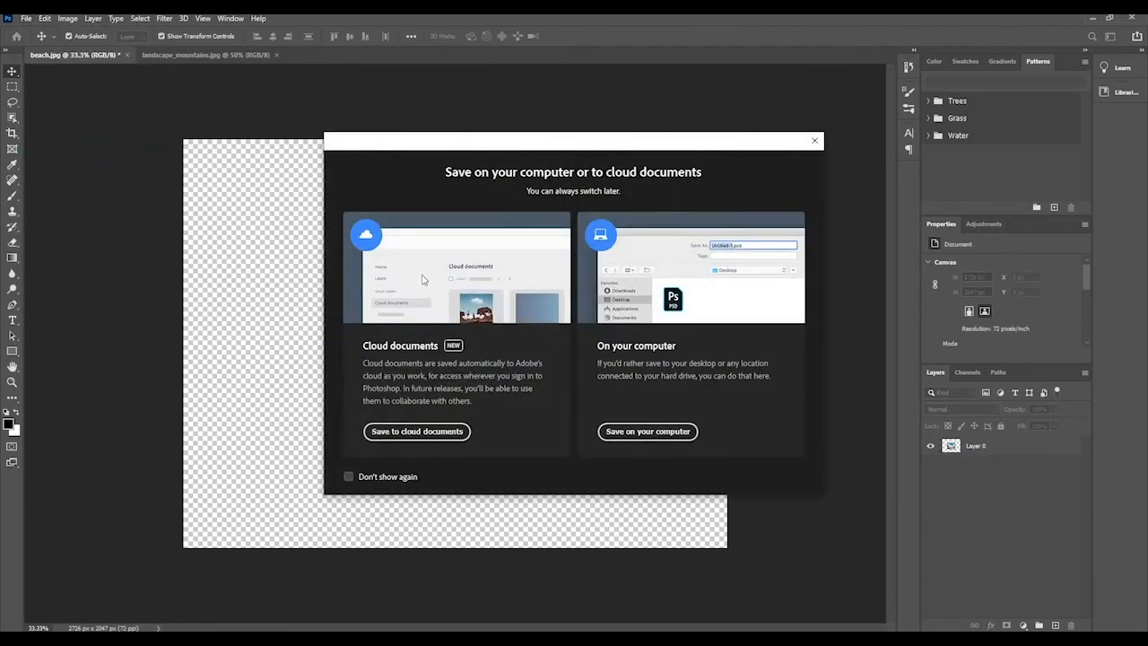
{"action": "left_click", "coordinate": [664, 430]}
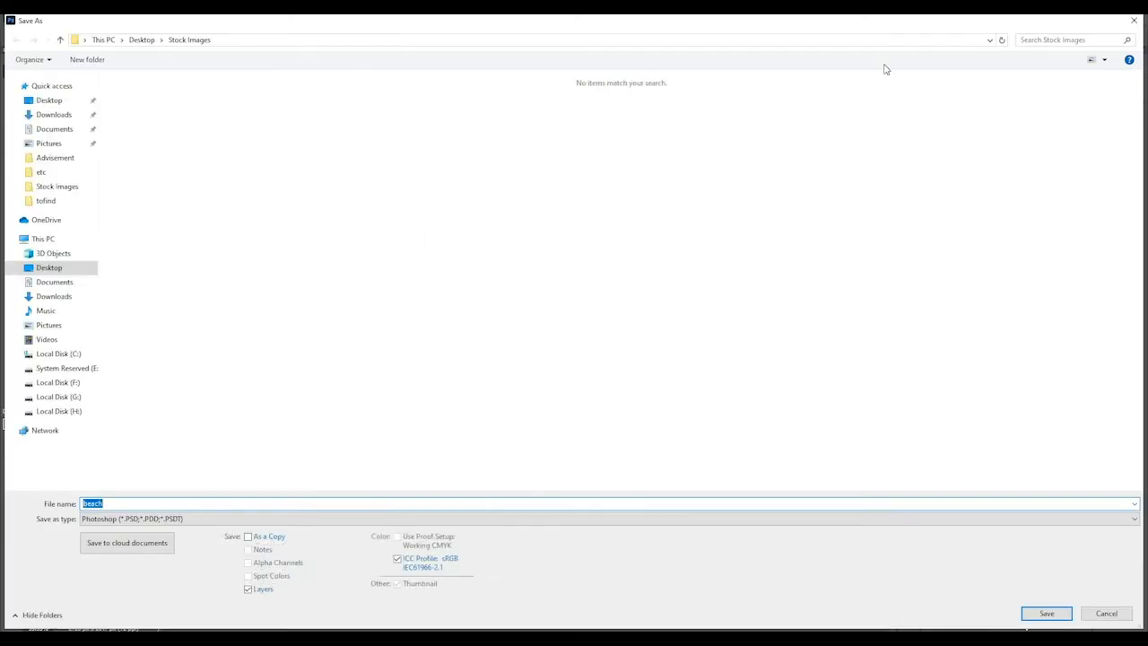
{"action": "double_click", "coordinate": [797, 27]}
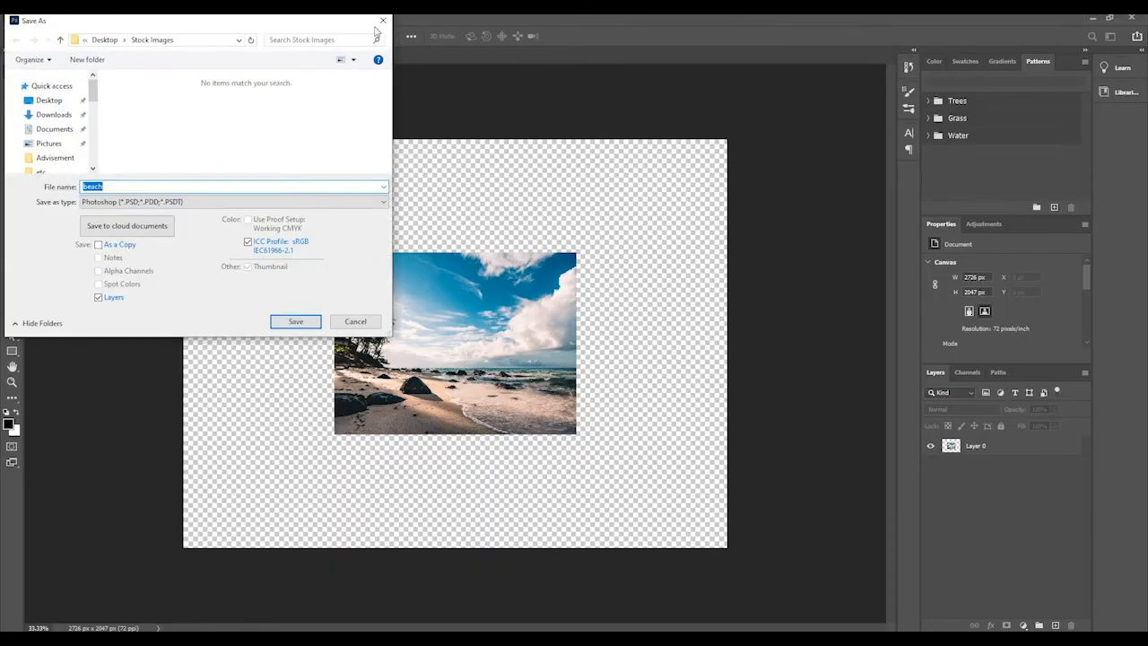
{"action": "left_click_drag", "start_coordinate": [304, 27], "coordinate": [555, 162]}
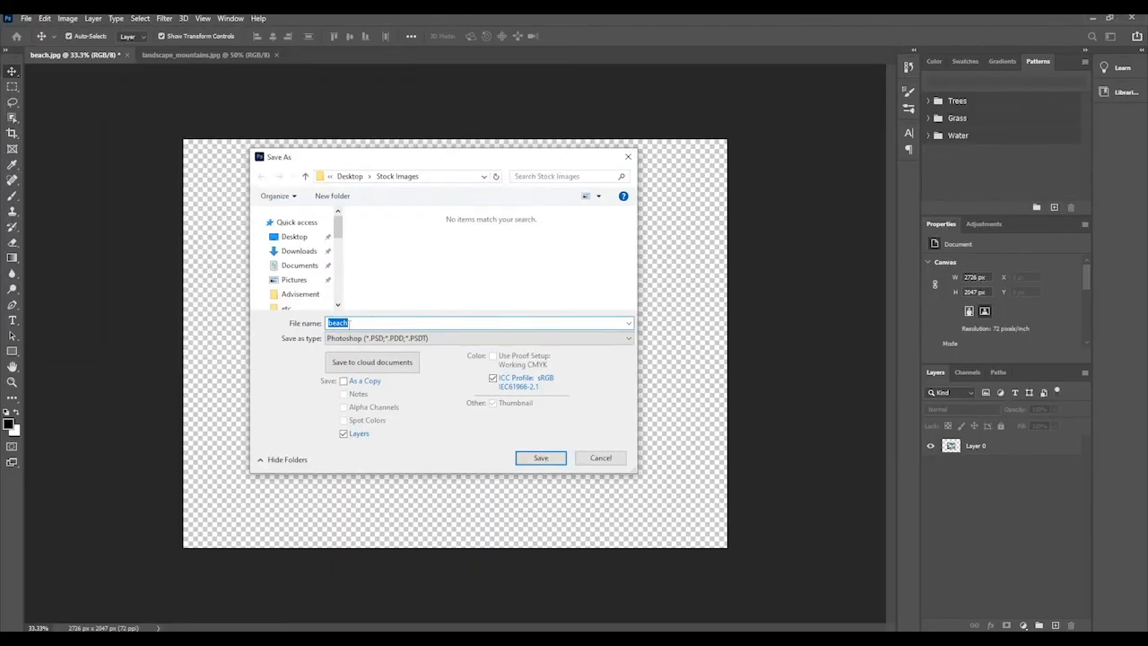
Step: Save the document to the Desktop as first_tut in Photoshop format with Maximize Compatibility enabled
{"action": "type", "text": "first_tut"}
{"action": "left_click", "coordinate": [294, 235]}
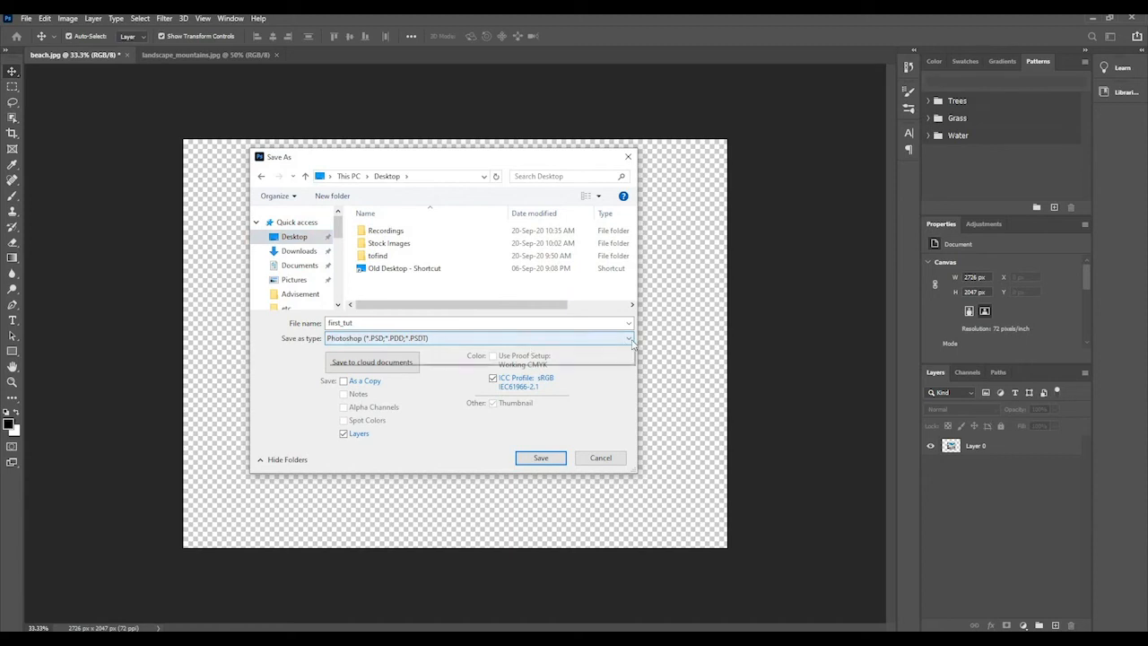
{"action": "left_click", "coordinate": [630, 339]}
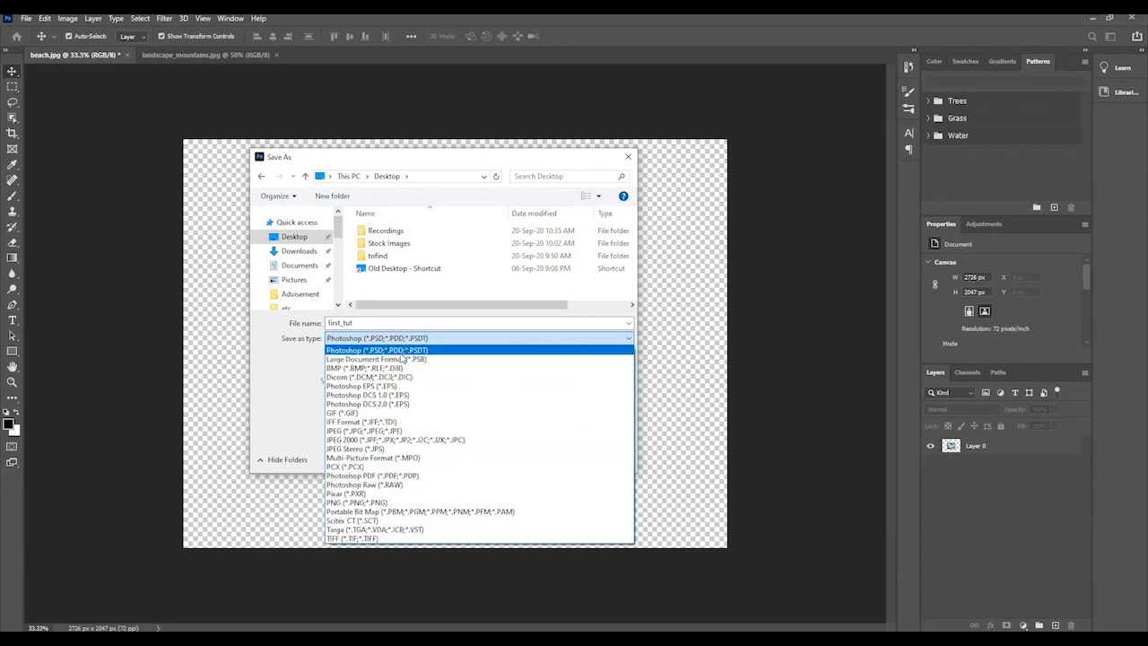
{"action": "left_click", "coordinate": [295, 341]}
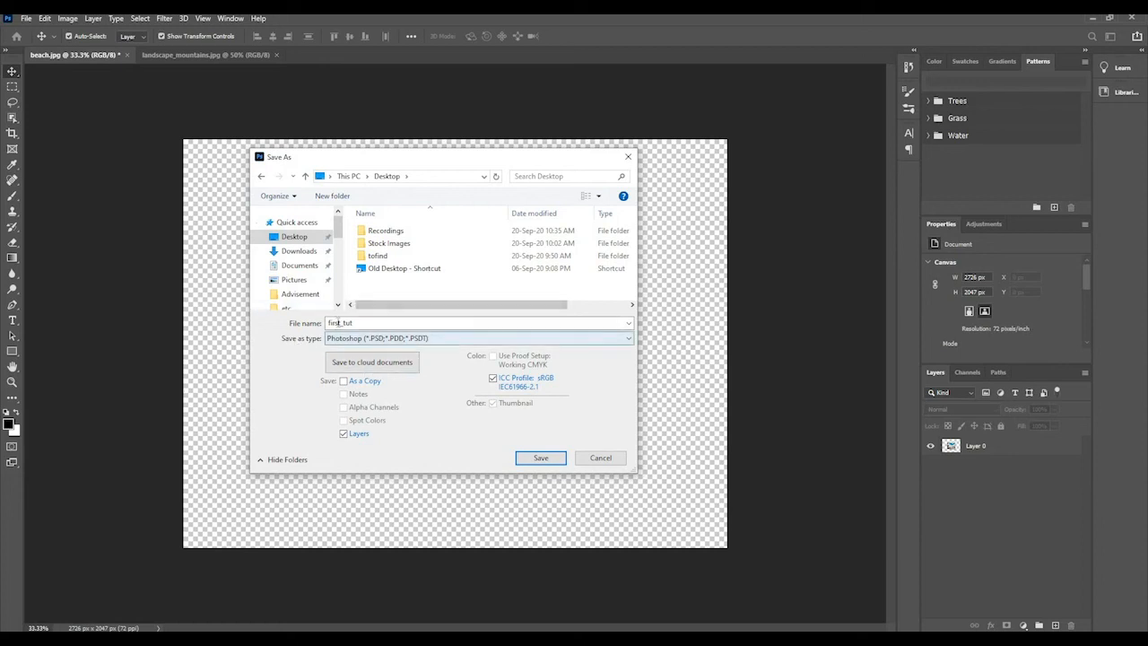
{"action": "left_click", "coordinate": [543, 457]}
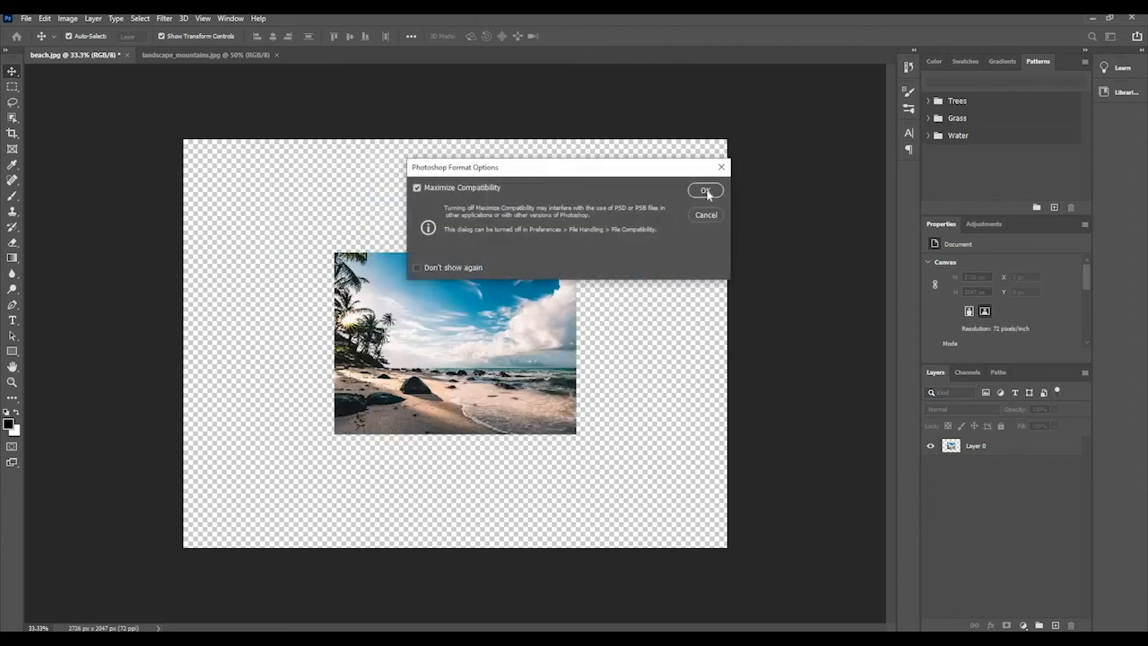
{"action": "left_click", "coordinate": [705, 191]}
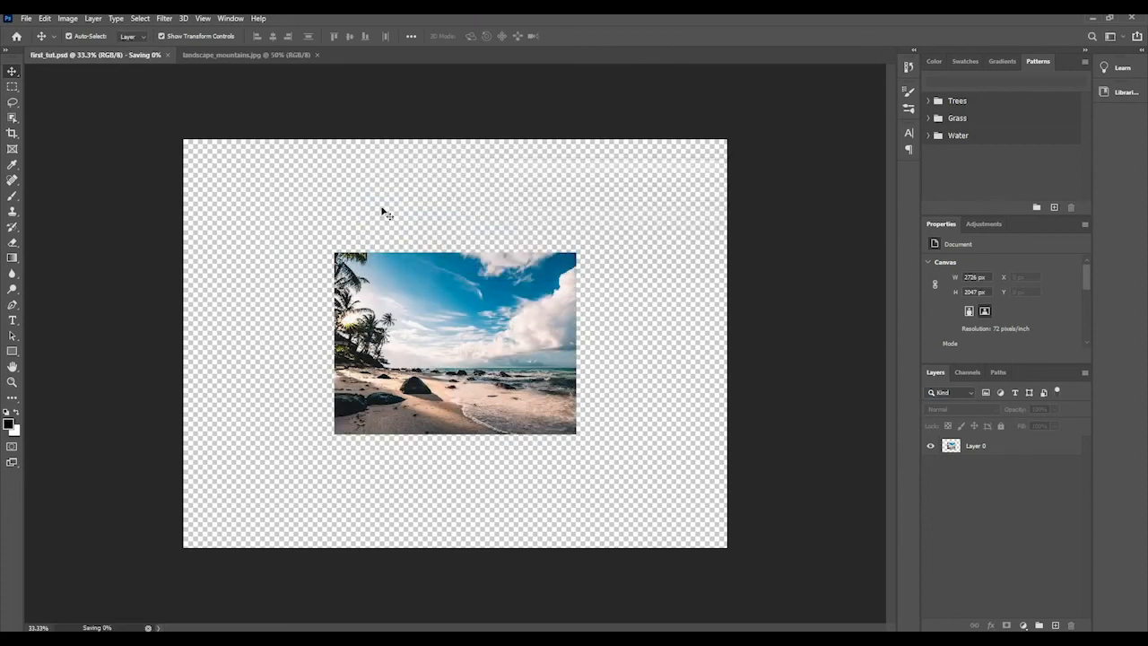
Step: Look for the saved first_tut file on the Desktop through the Open dialog, and cancel without opening anything
{"action": "left_click", "coordinate": [27, 18]}
{"action": "key", "text": "ctrl+o"}
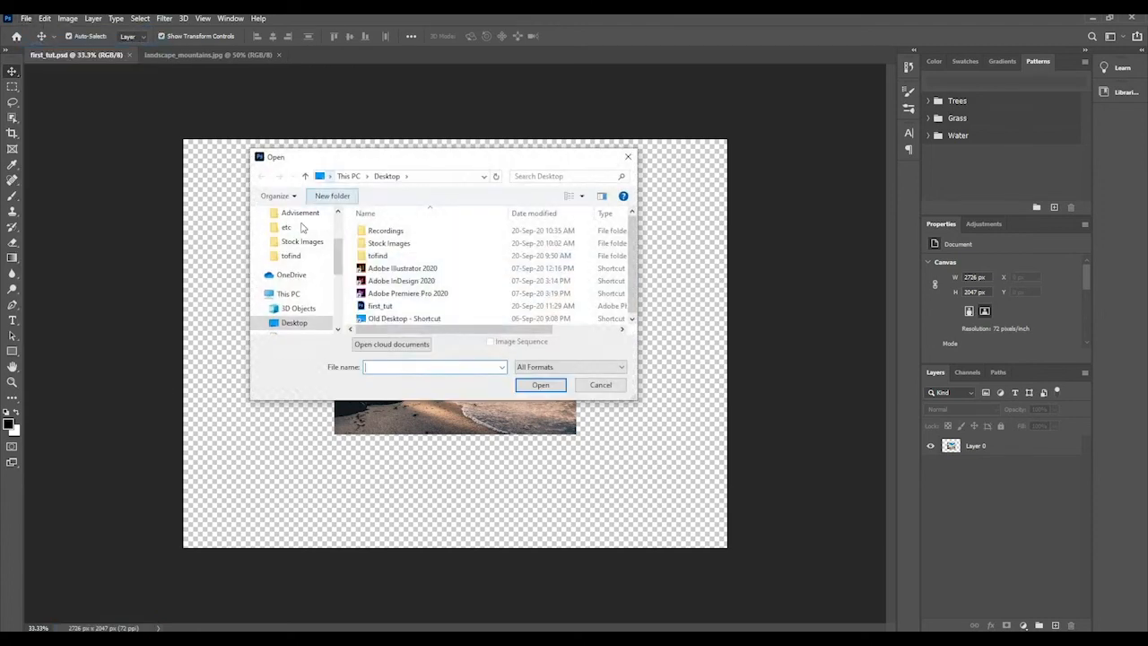
{"action": "scroll", "coordinate": [333, 279], "scroll_direction": "up", "scroll_amount": 2}
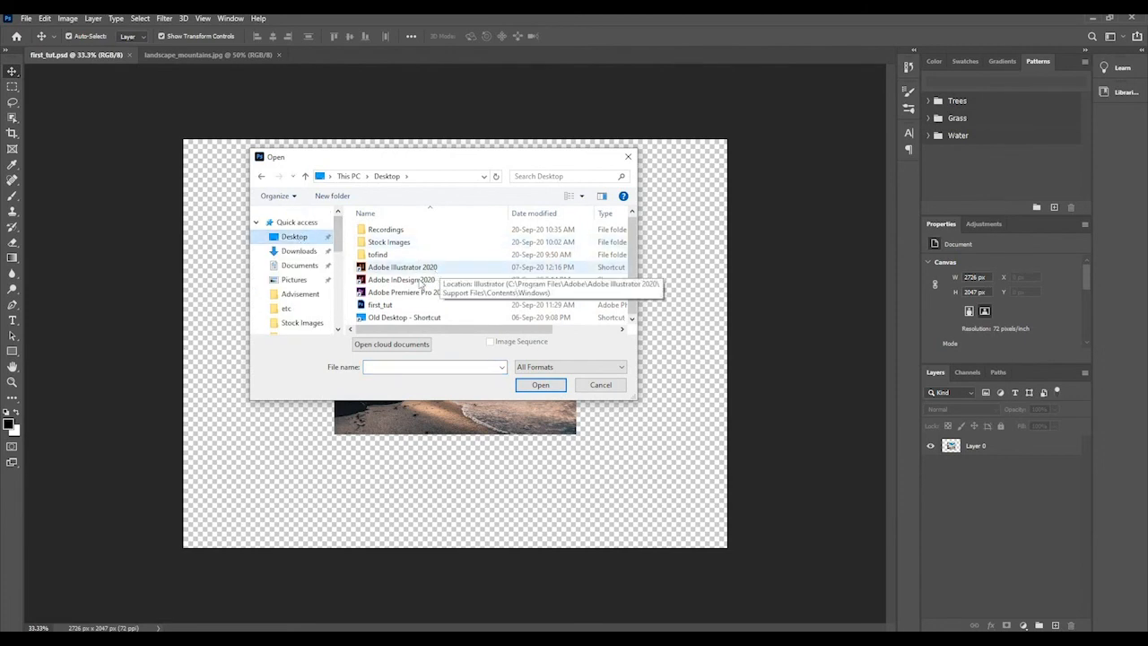
{"action": "left_click", "coordinate": [599, 386]}
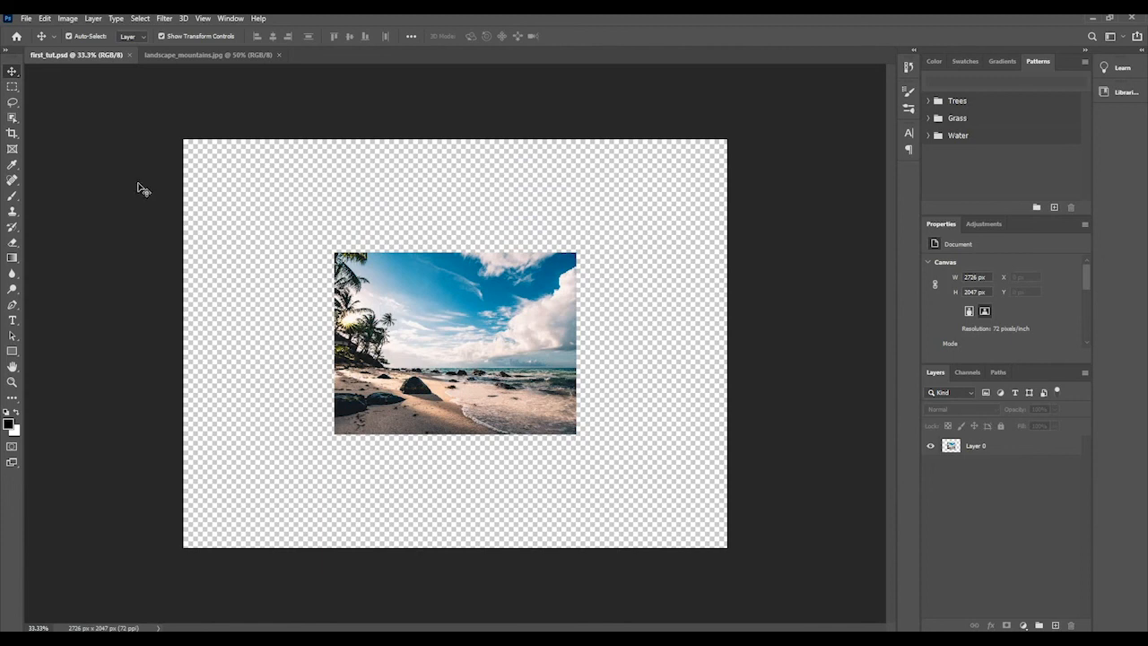
{"action": "left_click", "coordinate": [24, 18]}
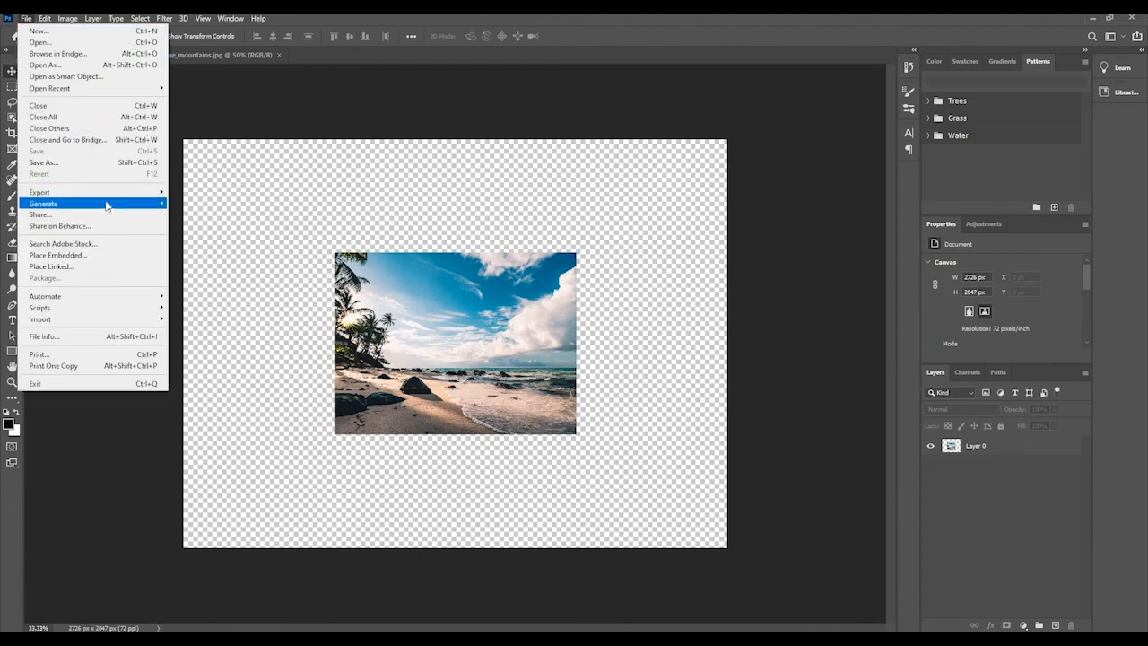
{"action": "mouse_move", "coordinate": [162, 193]}
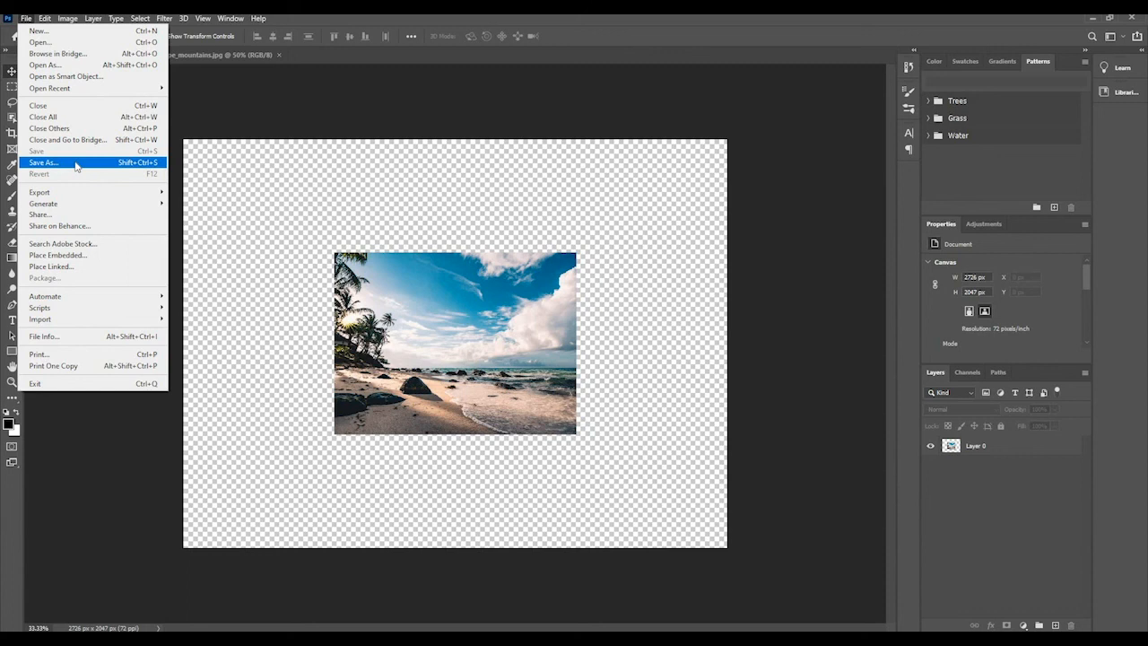
{"action": "left_click", "coordinate": [232, 108]}
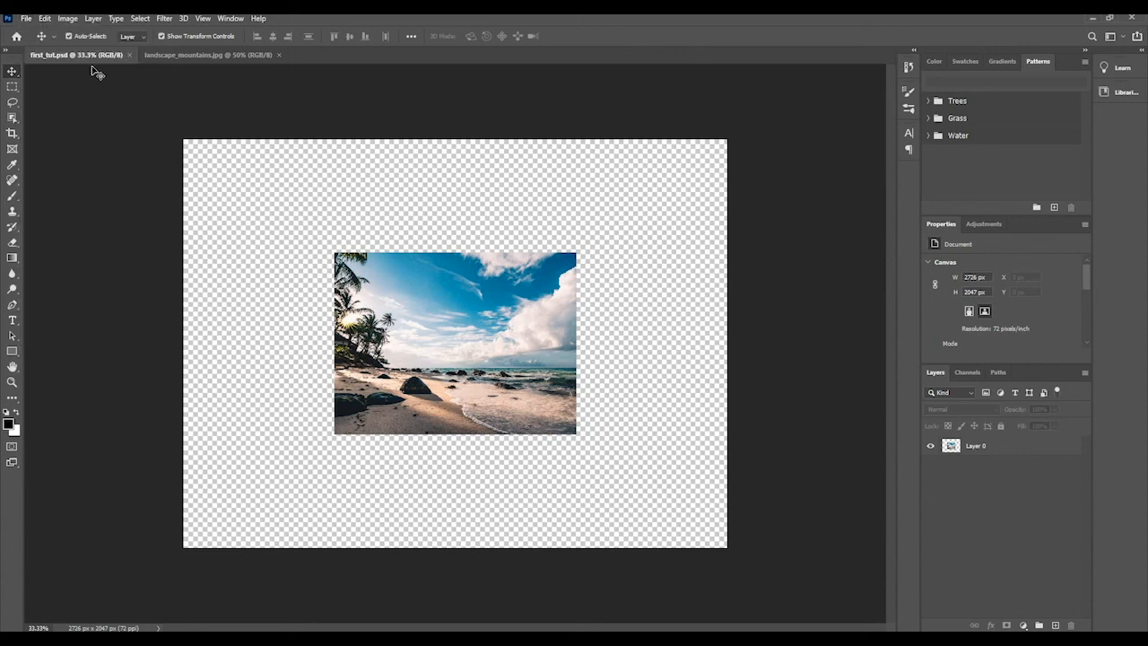